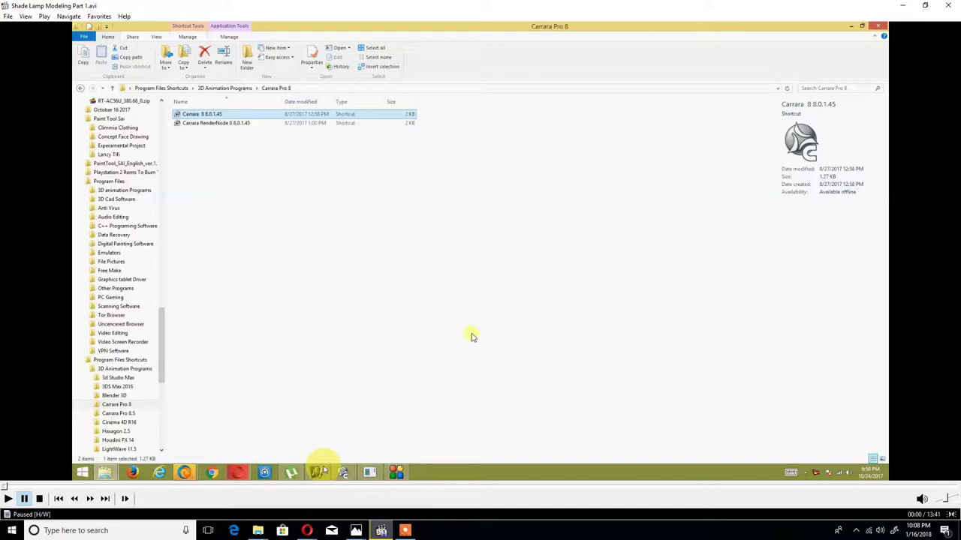
- Play the video Shade Lamp Modeling Part 1.avi in full screen
double_click(471, 337)
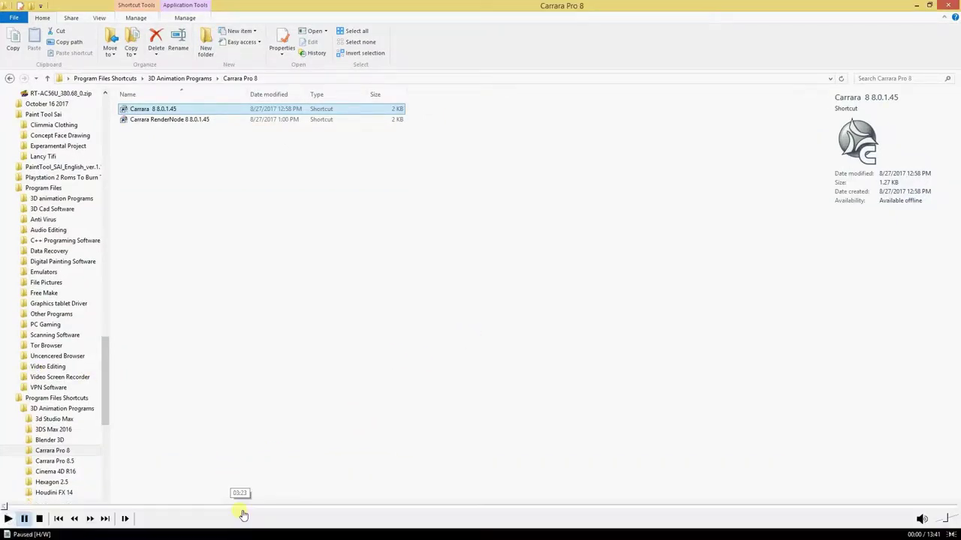
key("space")
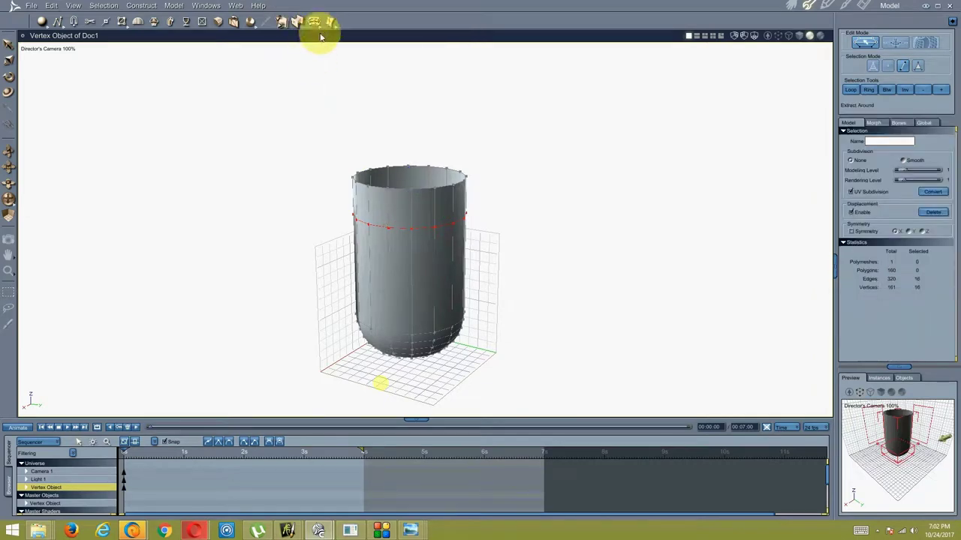
- Extract a second edge loop around the cylinder just above the selected one and consult the lit lamp bulb reference photo
left_click(413, 239)
middle_click_drag(411, 257, 404, 243)
left_click(410, 529)
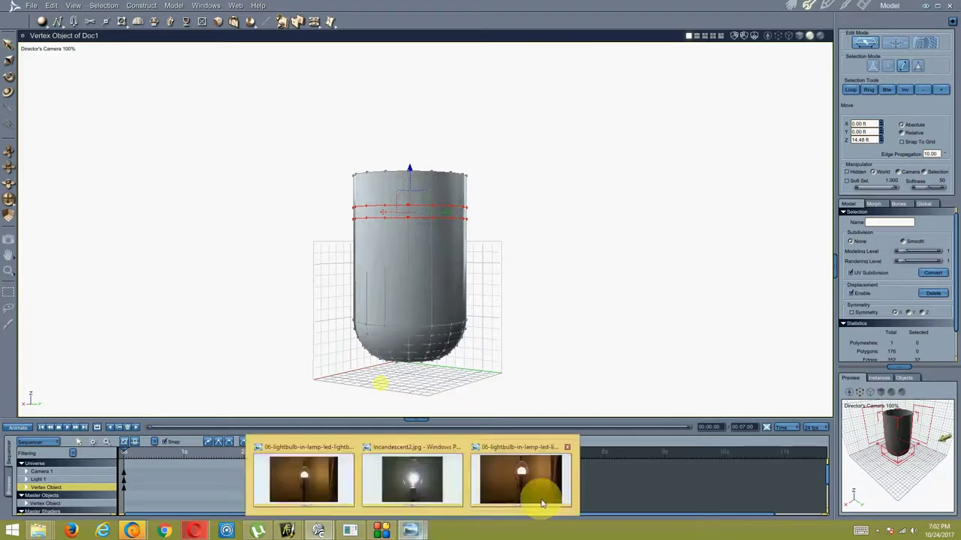
left_click(542, 503)
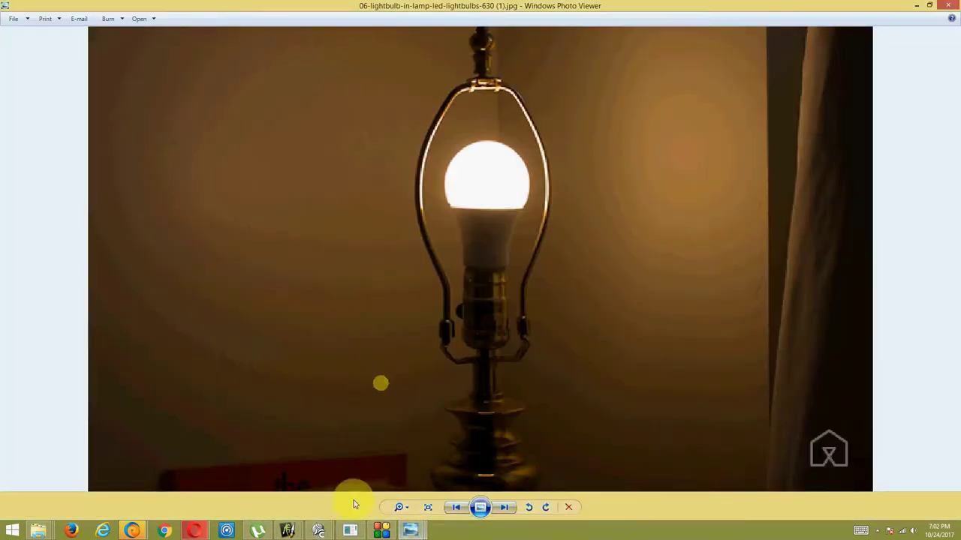
mouse_move(297, 534)
left_click(337, 483)
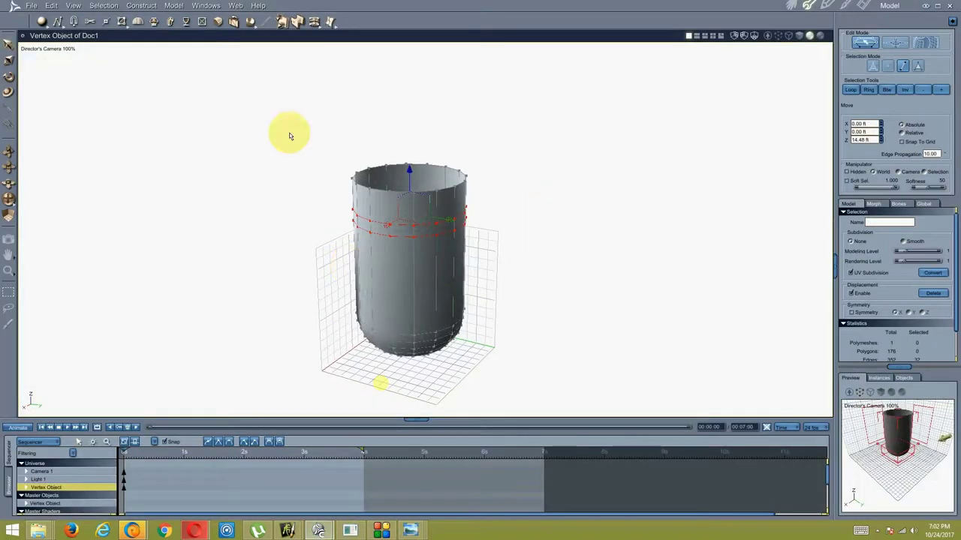
- Select both edge loops around the upper cylinder and split each into a close pair with Quick Fillet
left_click(397, 232)
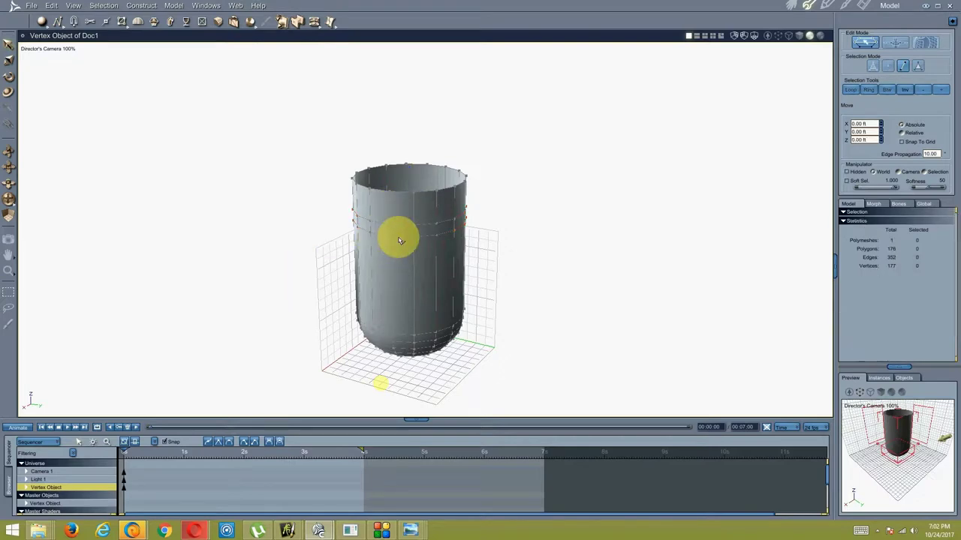
left_click(439, 226, "shift")
middle_click_drag(439, 226, 455, 173)
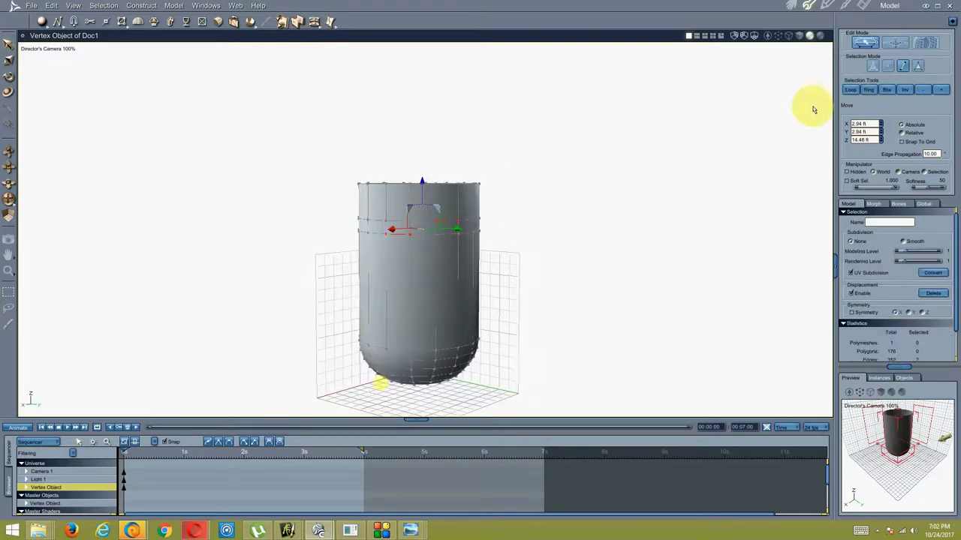
left_click(850, 89)
right_click(424, 223)
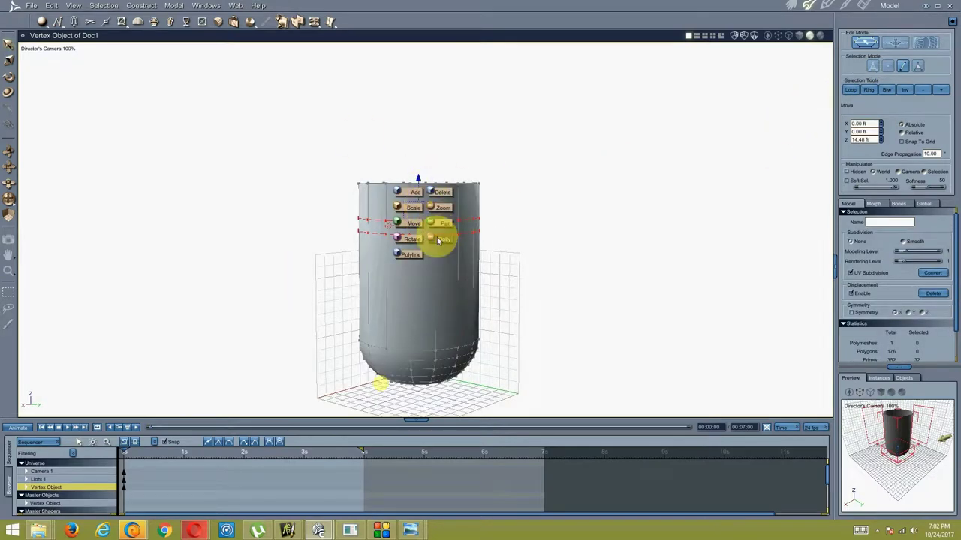
left_click(412, 216)
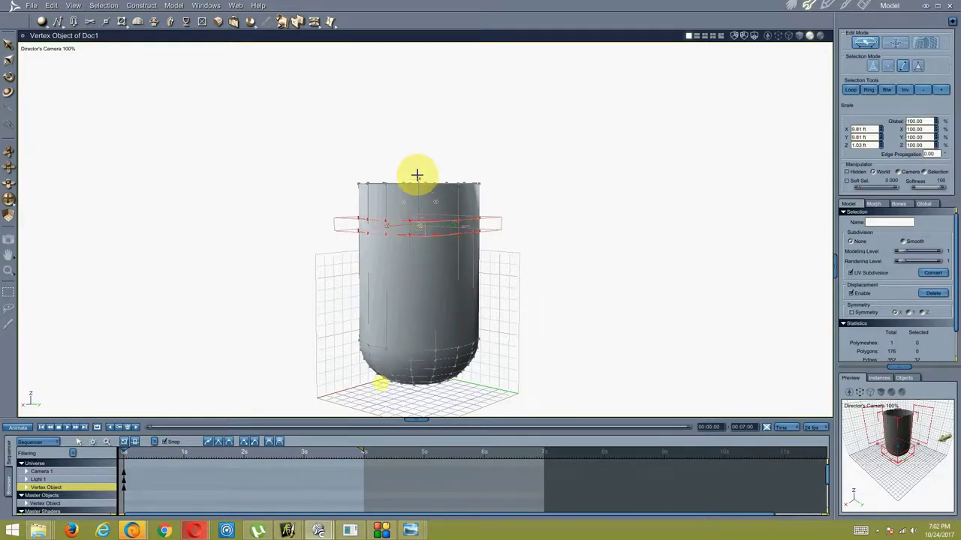
left_click(316, 23)
left_click(316, 54)
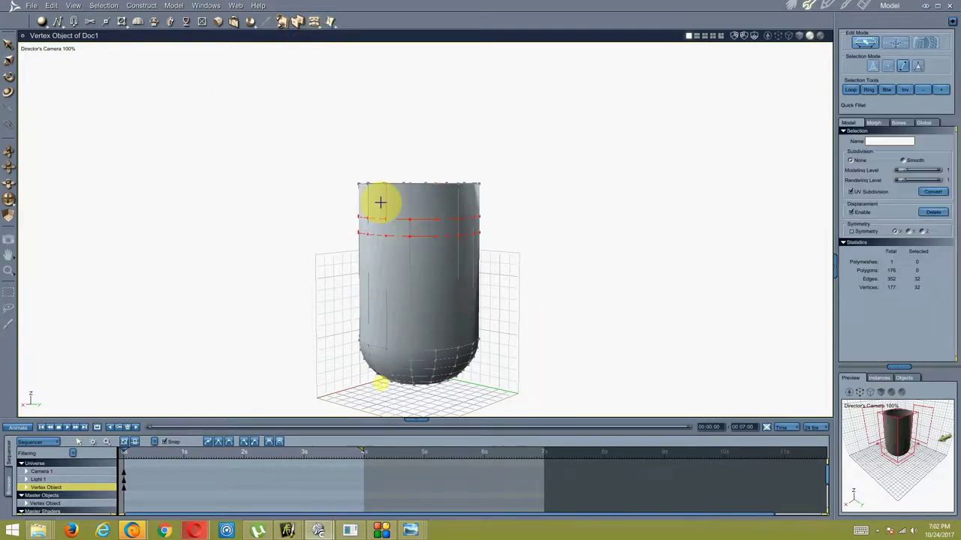
left_click(415, 221)
middle_click_drag(383, 248, 433, 286)
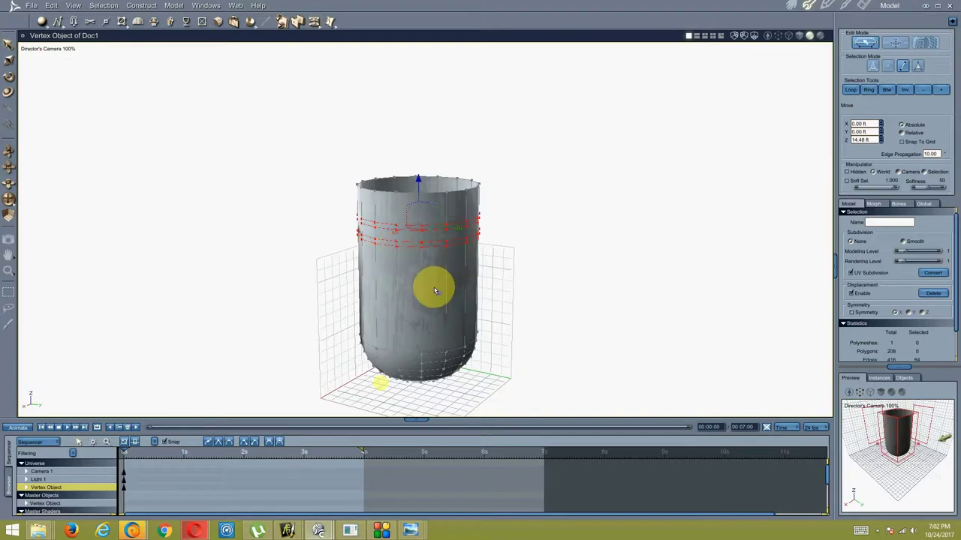
- Select the lowest edge loop of the upper band and extract a new loop along the body at about Z 8.55 ft
right_click(467, 255)
left_click(437, 247)
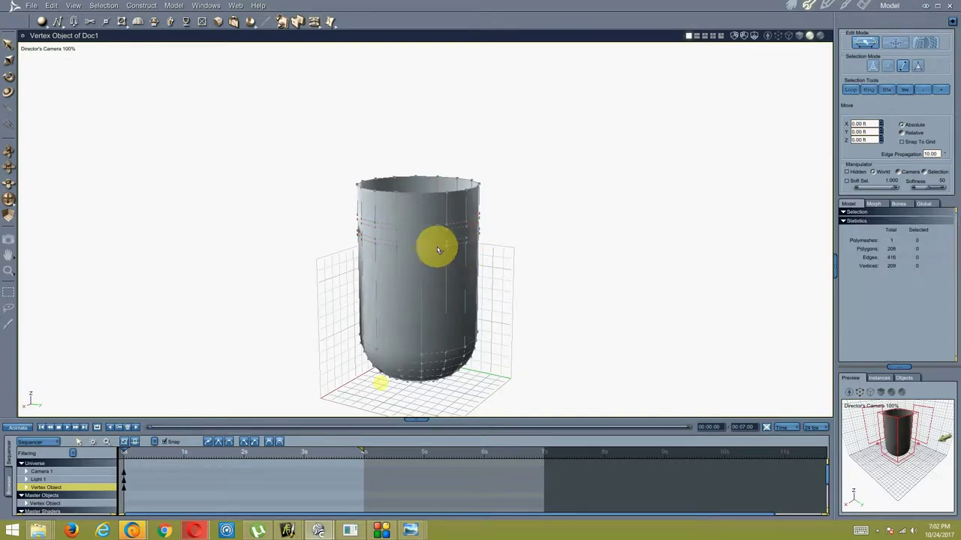
left_click(850, 89)
right_click(397, 87)
left_click(227, 82)
left_click(406, 248)
left_click(848, 90)
left_click(315, 23)
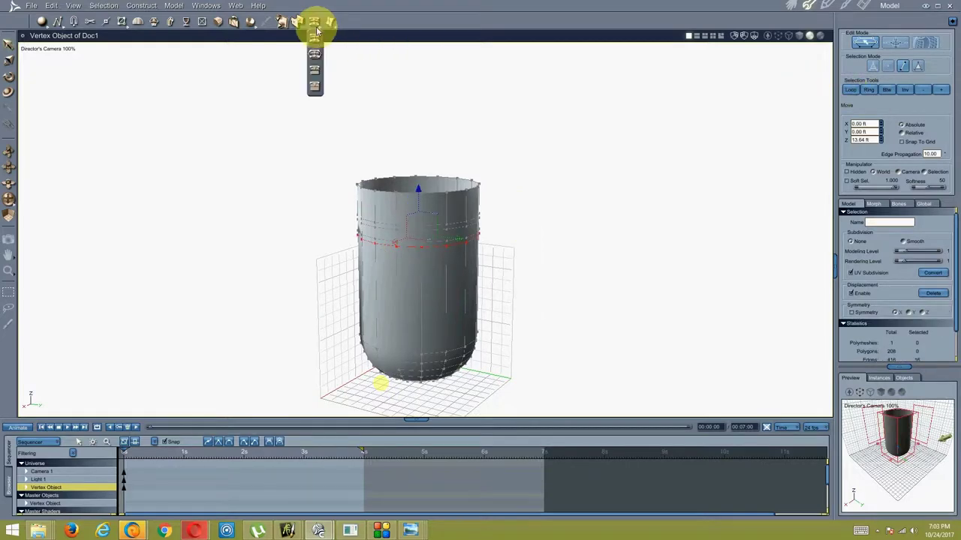
left_click(318, 69)
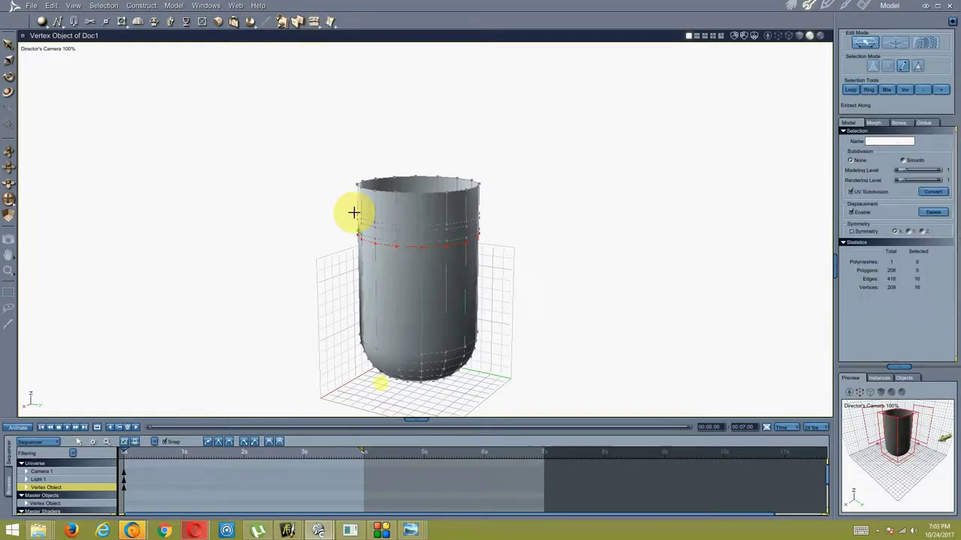
left_click(388, 318)
middle_click_drag(388, 318, 374, 289)
middle_click_drag(559, 262, 450, 421)
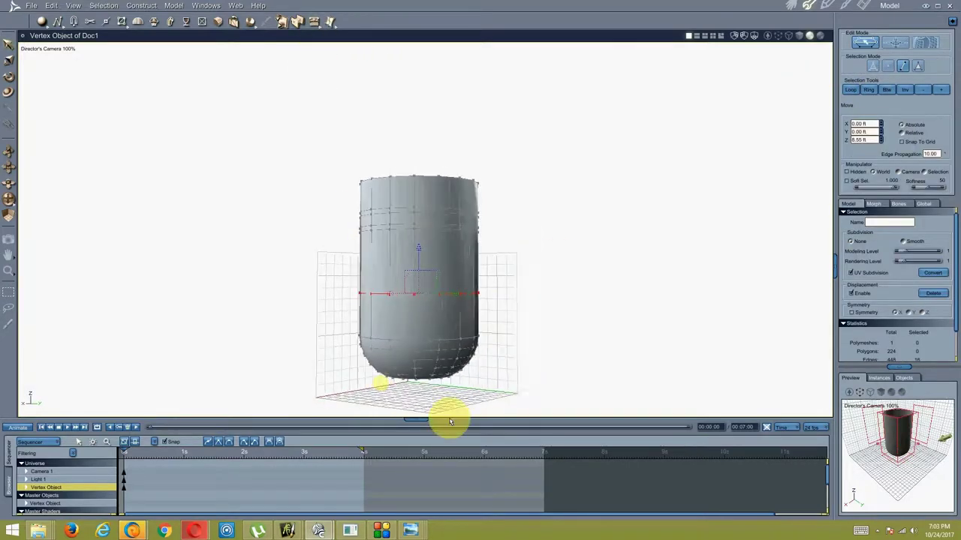
- Consult the lamp bulb reference photo and extract another edge loop below the selected one at about Z 6.84 ft
left_click(410, 532)
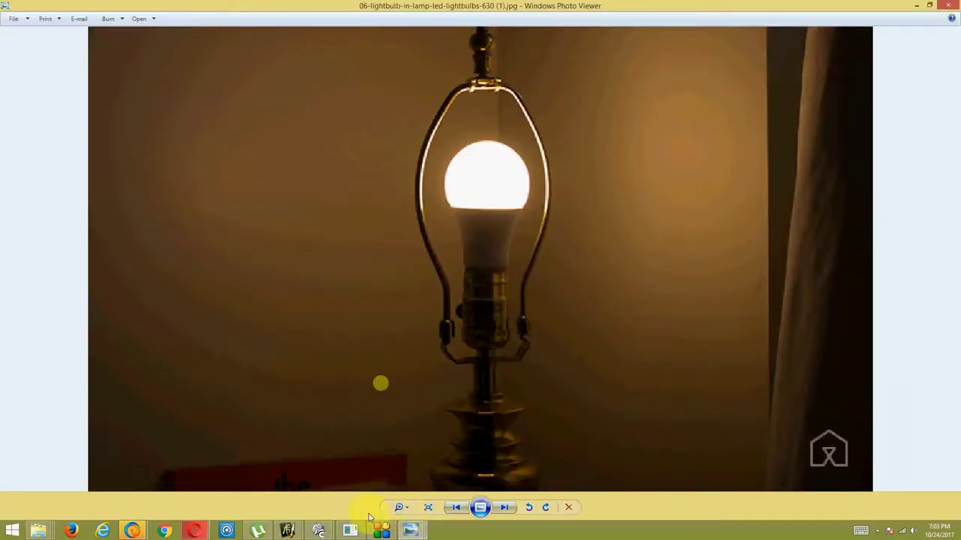
mouse_move(379, 526)
left_click(367, 471)
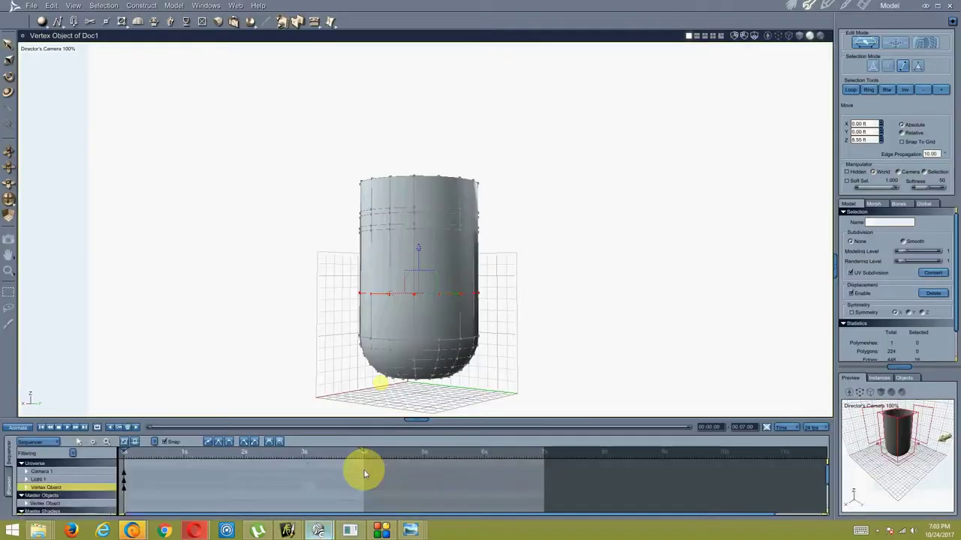
left_click(313, 23)
left_click(403, 337)
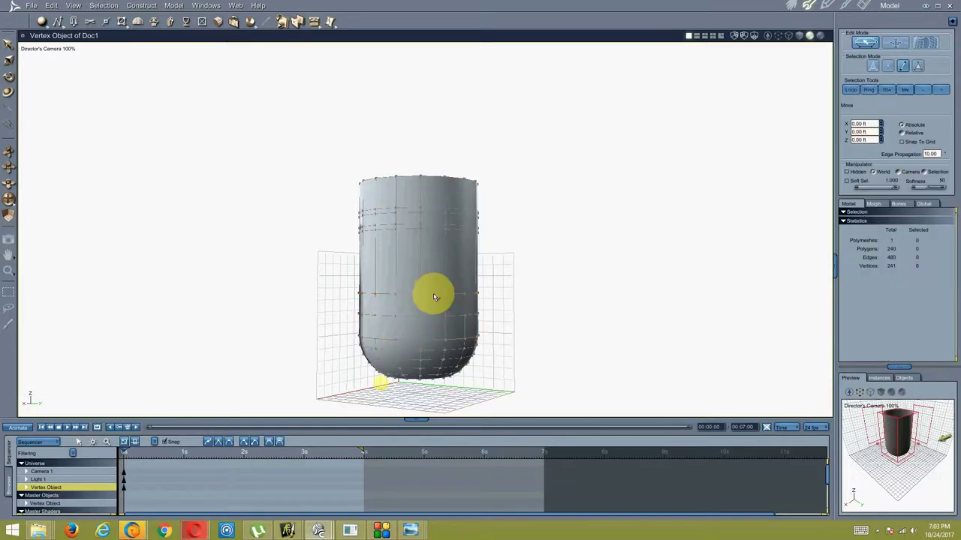
- Select the edge loop around the middle of the body and raise it to about Z 10.04 ft
left_click(433, 294)
left_click(848, 91)
left_click_drag(420, 249, 419, 230)
middle_click_drag(419, 230, 394, 246)
left_click(505, 251)
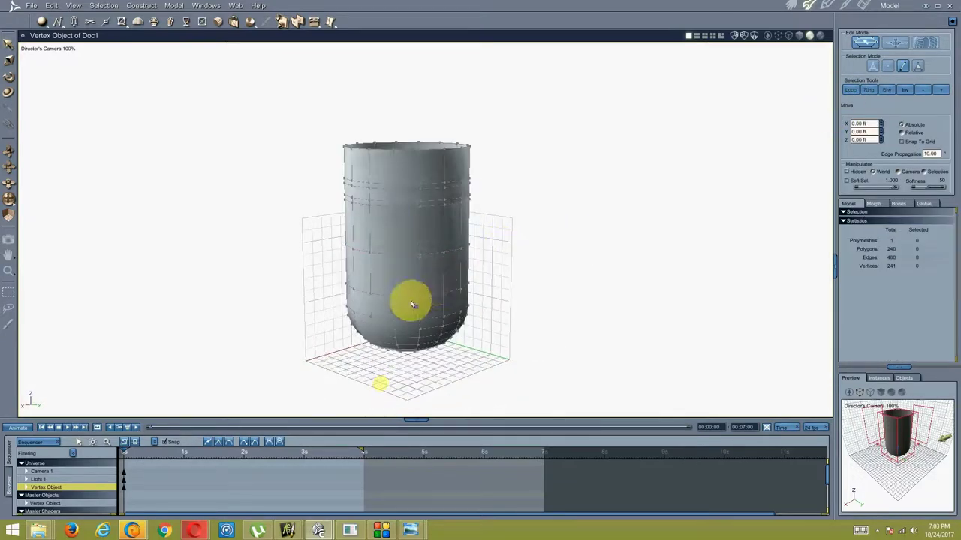
- Select the edge loop just above the rounded bottom and split it into a close pair with Quick Fillet
left_click(412, 295)
left_click(848, 89)
middle_click_drag(600, 188, 473, 220)
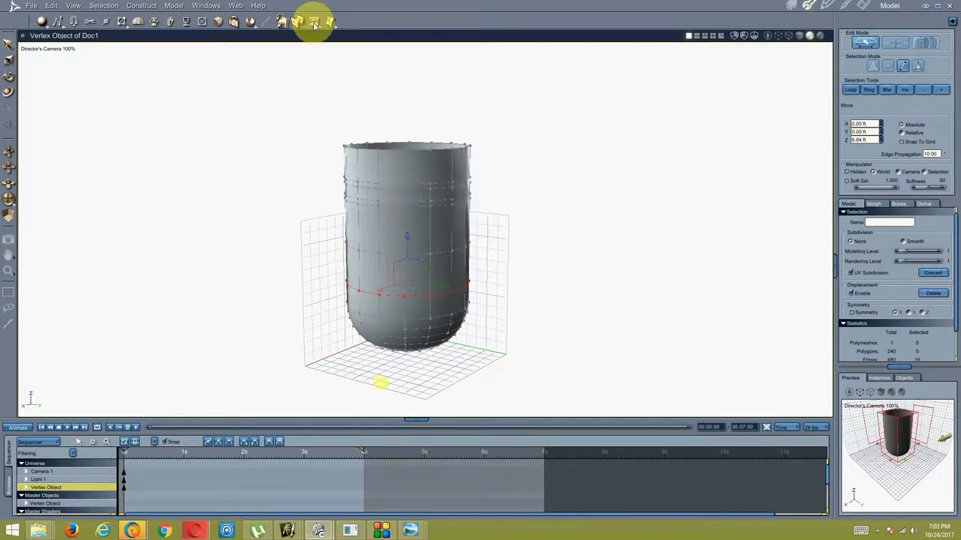
left_click(315, 55)
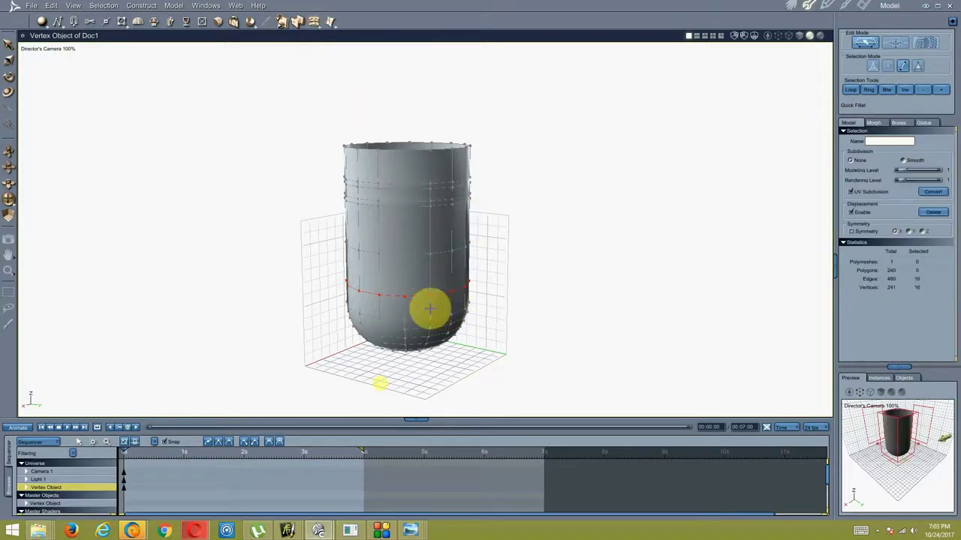
left_click(418, 303)
left_click(512, 315)
- Apply Quick Fillet to the full edge loop around the middle of the body to split it in two
left_click(394, 250)
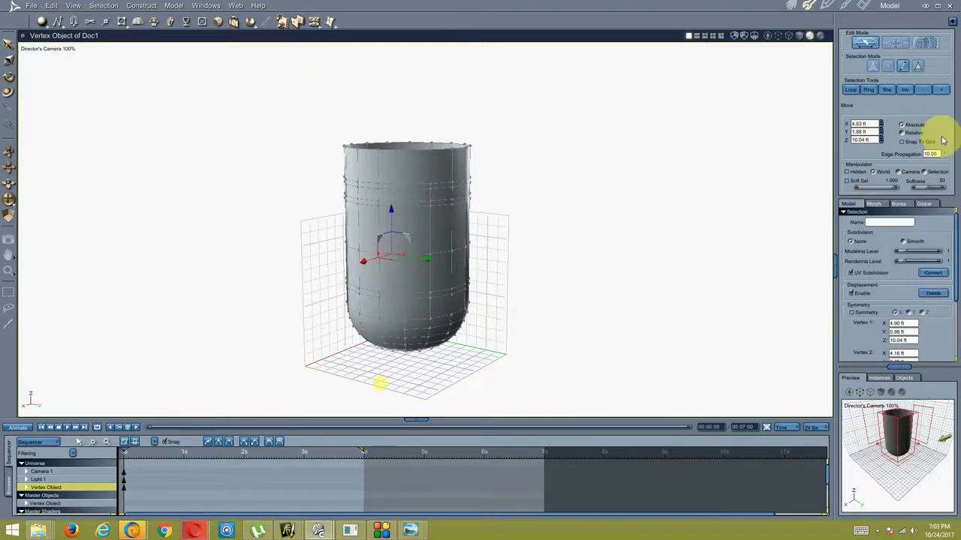
left_click(849, 90)
left_click(313, 21)
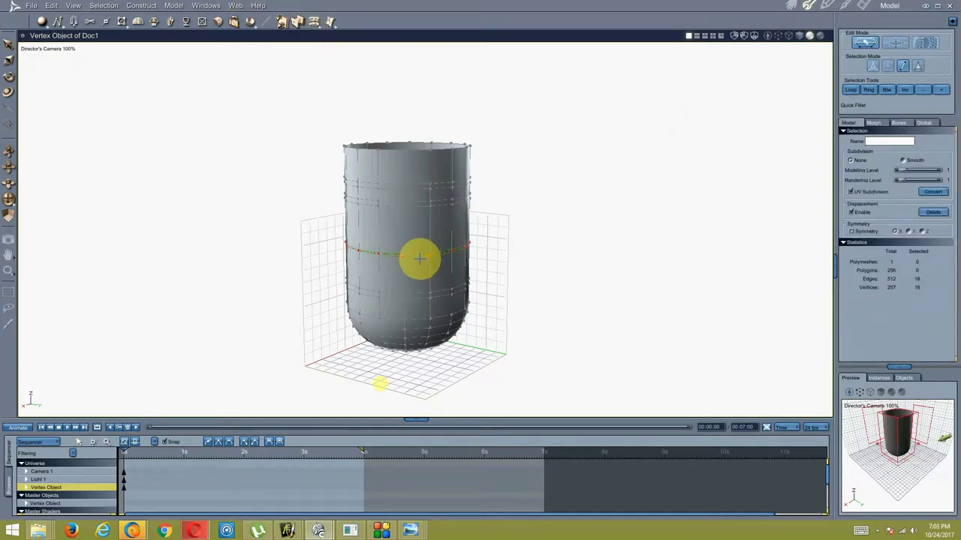
left_click(347, 252)
middle_click_drag(420, 315, 457, 322)
left_click(668, 228)
- Select the polygons of the rounded bottom by growing a bottom ring selection, and scale them to about 10.37 × 10.37 × 5.47 ft
left_click(917, 66)
left_click(405, 313)
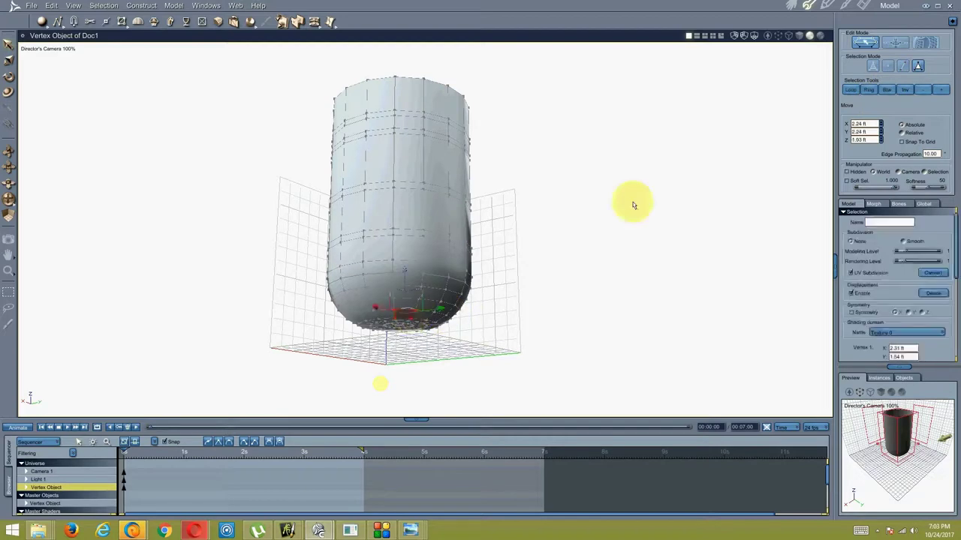
left_click(849, 90)
middle_click_drag(555, 273, 535, 268)
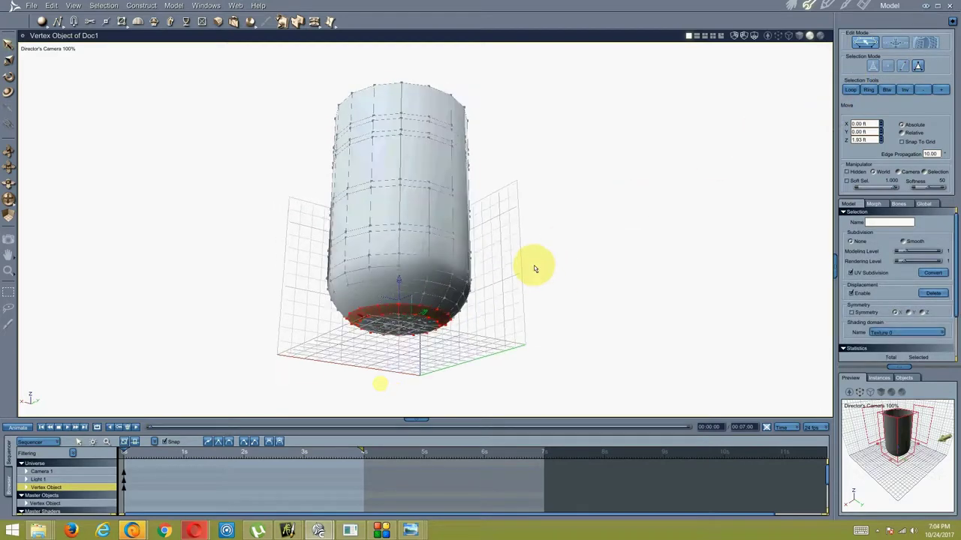
left_click(944, 90)
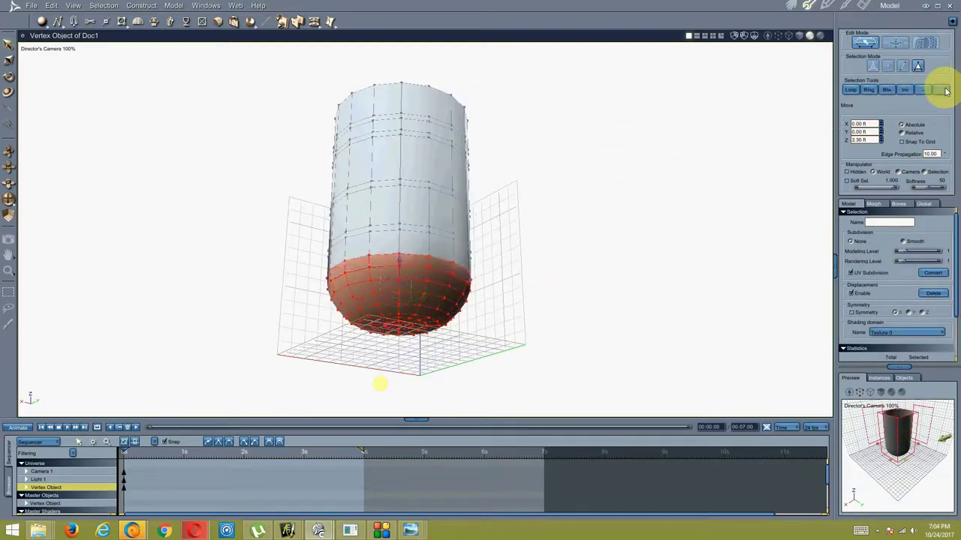
middle_click_drag(420, 183, 237, 67)
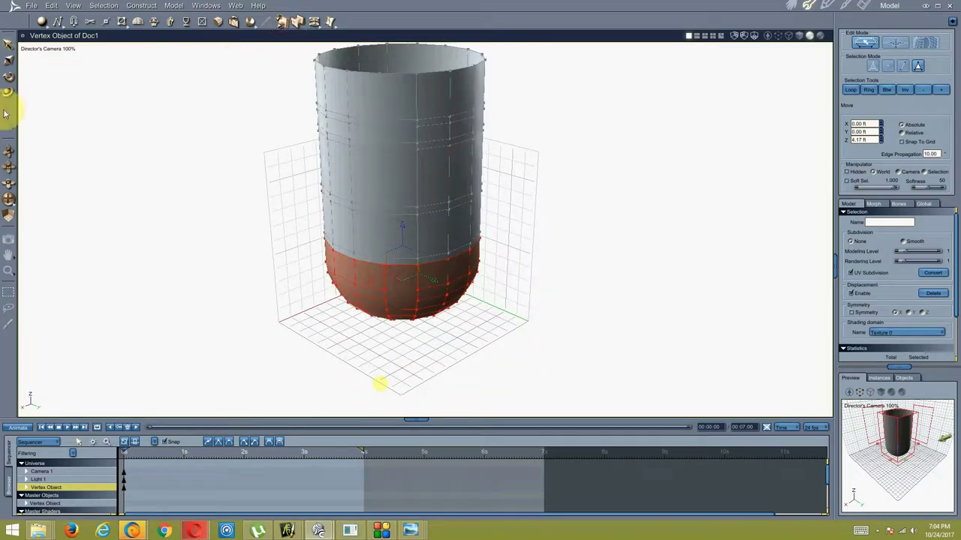
left_click(8, 61)
scroll(407, 276, "up", 1)
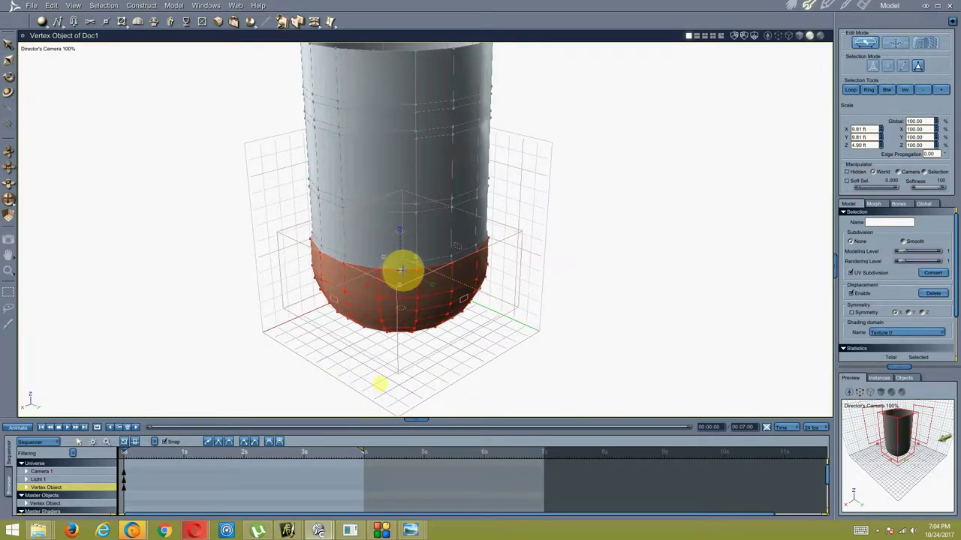
mouse_move(403, 270)
left_mouse_down()
mouse_move(310, 268)
mouse_move(321, 291)
mouse_move(399, 272)
left_mouse_up()
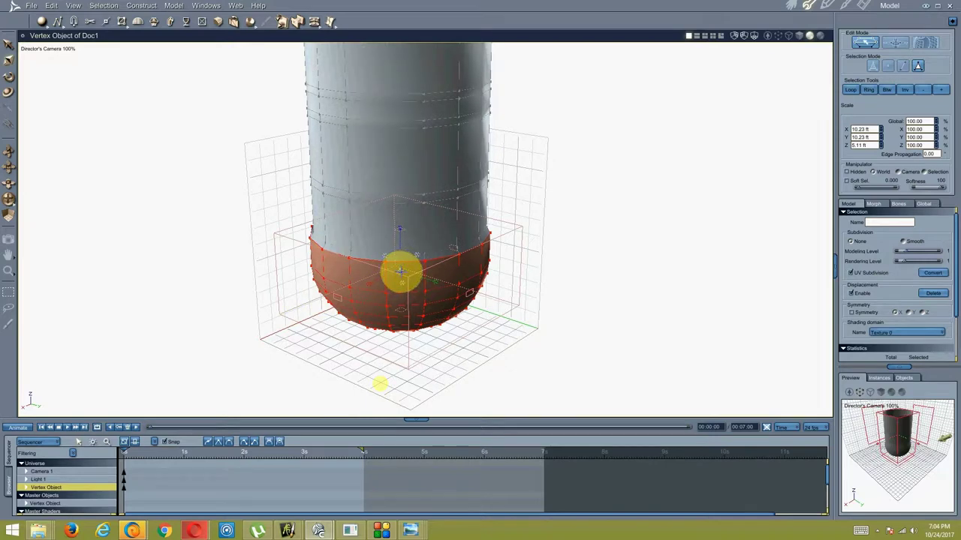
- Grow the selection up over the lower body, scale it to about 10.97 × 10.97 × 8.70 ft, and shift it slightly down
left_click(942, 92)
middle_click_drag(385, 240, 340, 247)
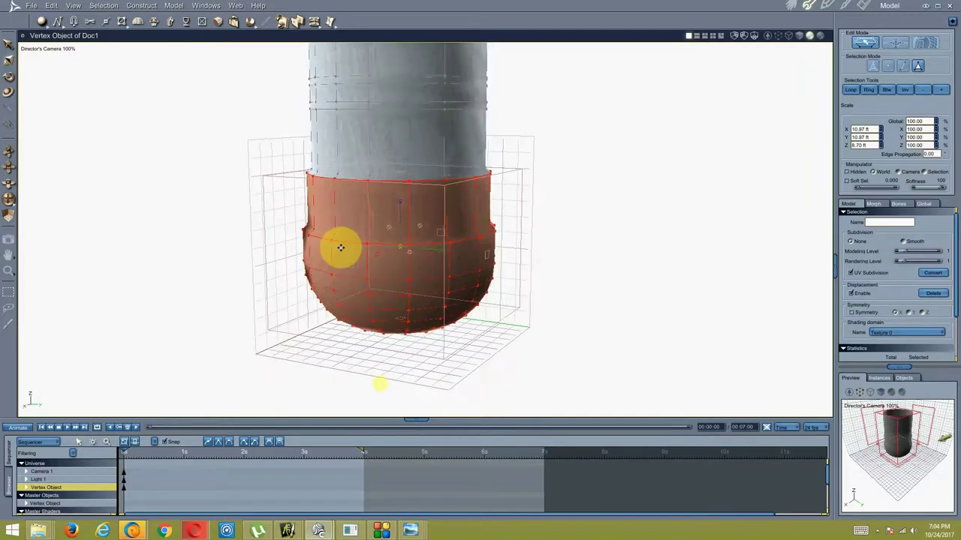
left_click(388, 229)
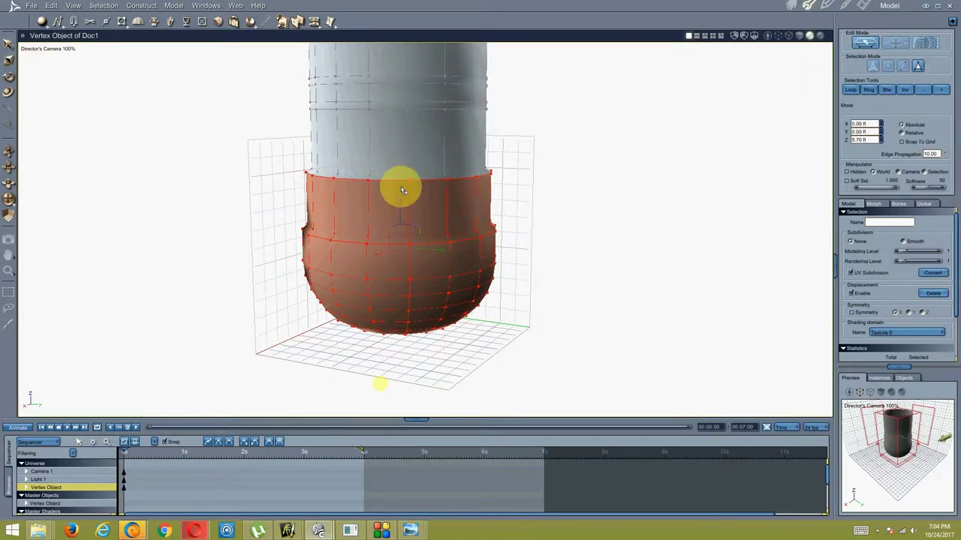
left_click_drag(401, 197, 400, 204)
middle_click_drag(442, 156, 434, 196)
- Select the narrow polygon ring near the rim and scale it out to about 10.39 × 10.39 × 0.95 ft
left_click(390, 150)
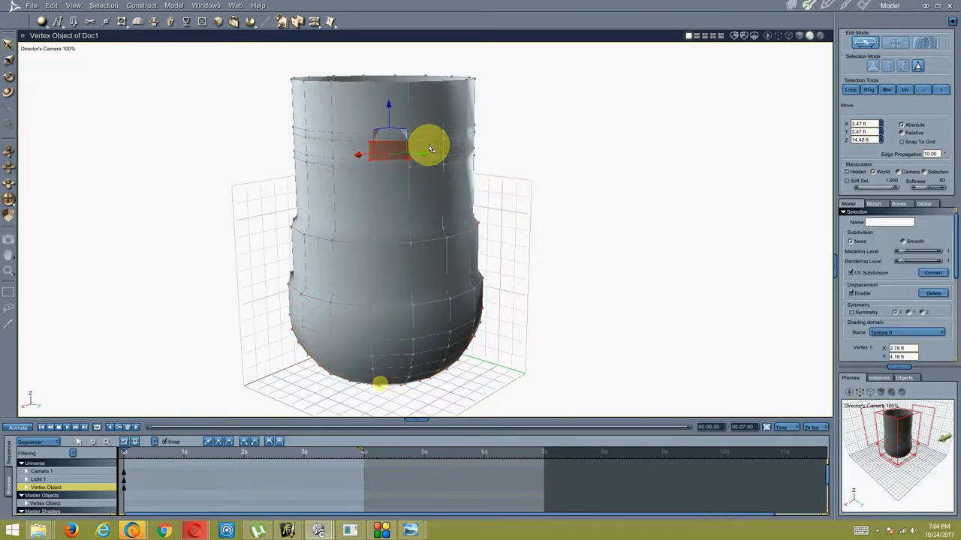
left_click(429, 148, "shift")
left_click(850, 90)
middle_click_drag(540, 124, 505, 153)
left_click(9, 62)
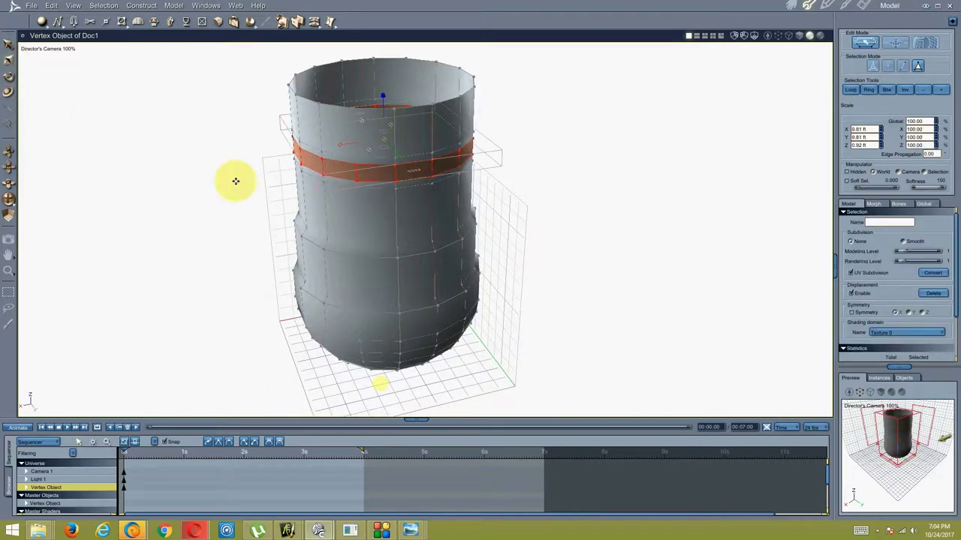
middle_click_drag(235, 180, 271, 218)
left_click_drag(383, 156, 382, 132)
middle_click_drag(382, 133, 312, 178)
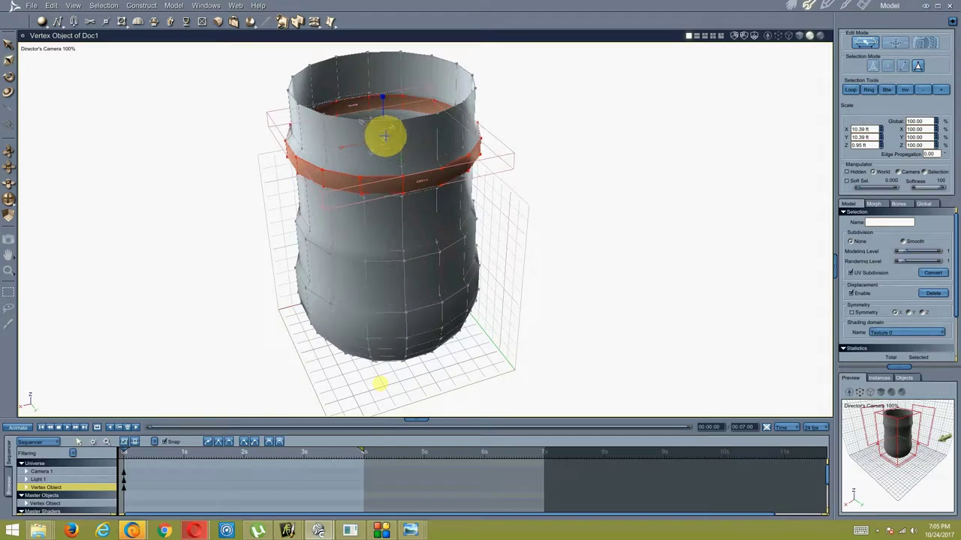
middle_click_drag(384, 136, 350, 185)
left_click(380, 207)
left_click(901, 68)
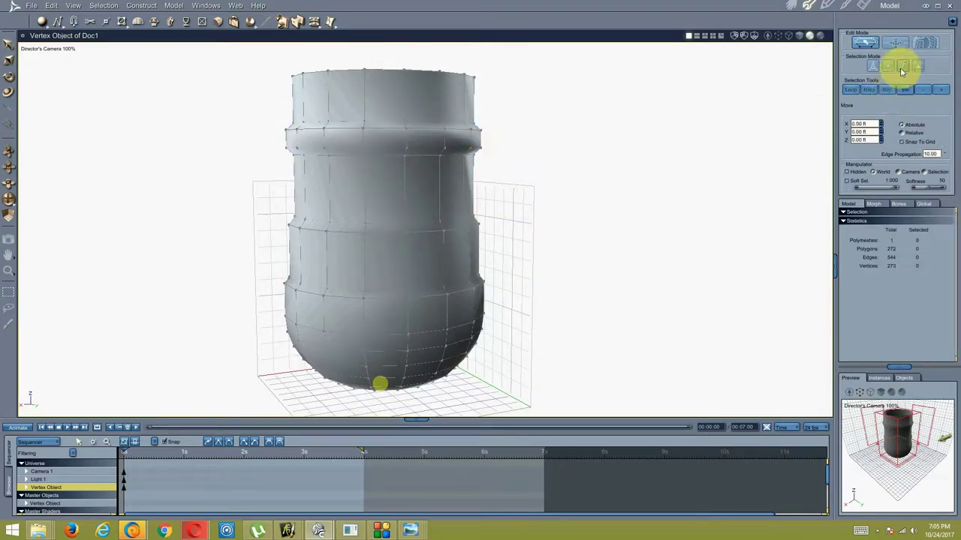
- Select the full edge loops bordering the upper collar and the two lower steps of the body, and apply Extract Around to them
left_click(386, 289)
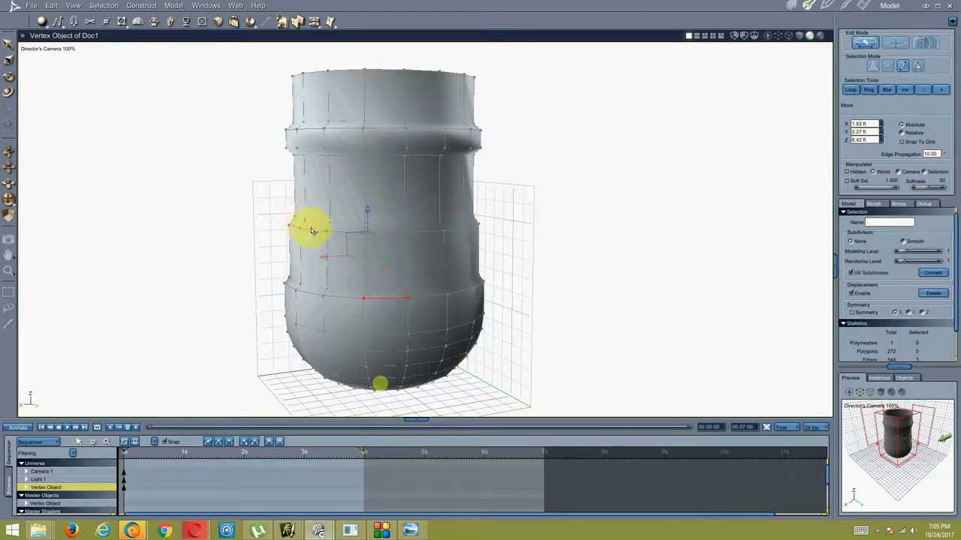
middle_click_drag(515, 175, 410, 154)
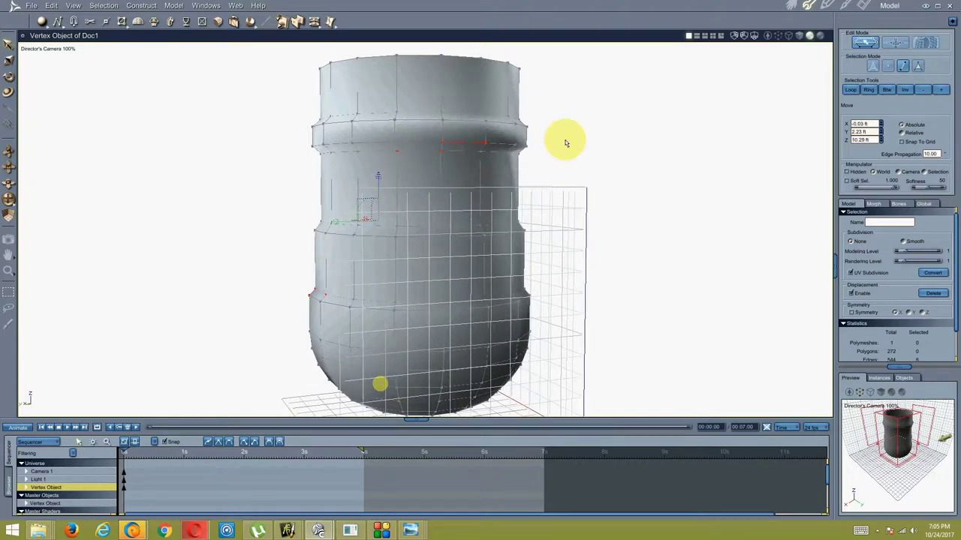
middle_click_drag(566, 143, 438, 112)
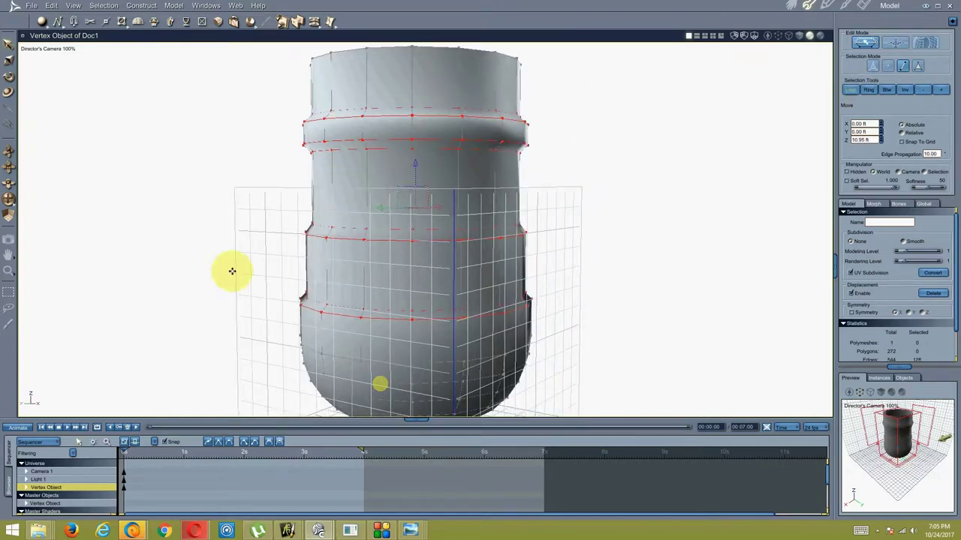
middle_click_drag(232, 271, 396, 278)
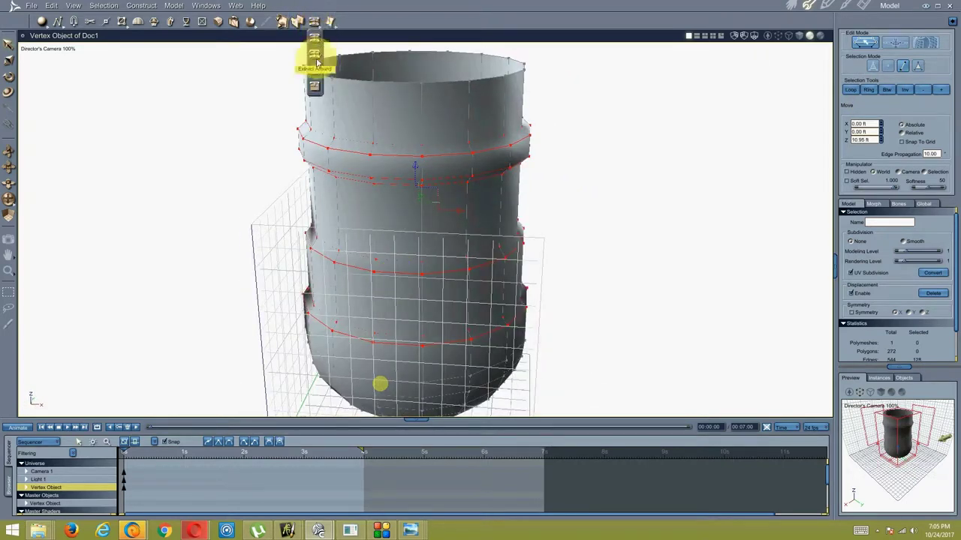
left_click(315, 58)
left_click(408, 180)
middle_click_drag(408, 180, 485, 146)
scroll(350, 176, "down", 3)
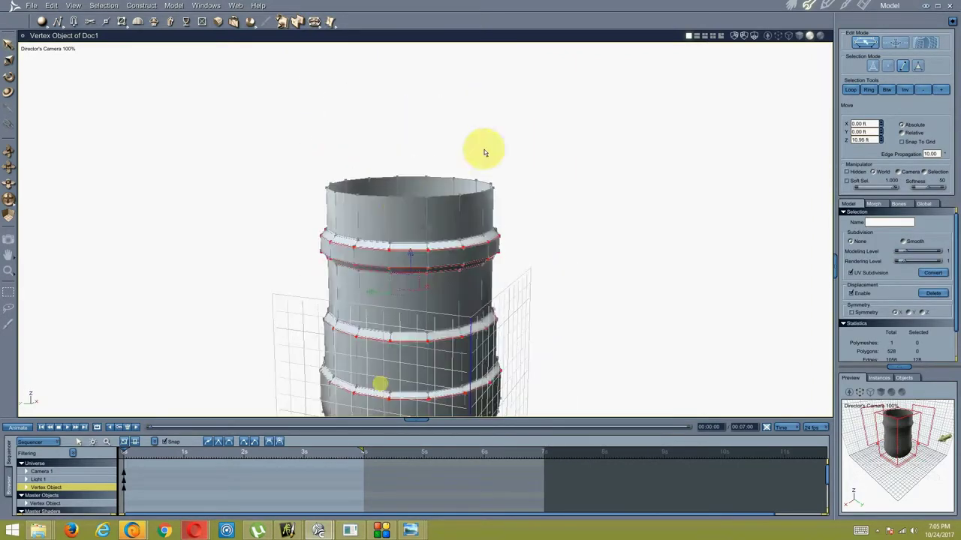
- Select the full edge loop of the open top rim, and compare the shape with the lamp bulb reference photo
left_click(515, 152)
left_click(422, 182)
left_click(851, 89)
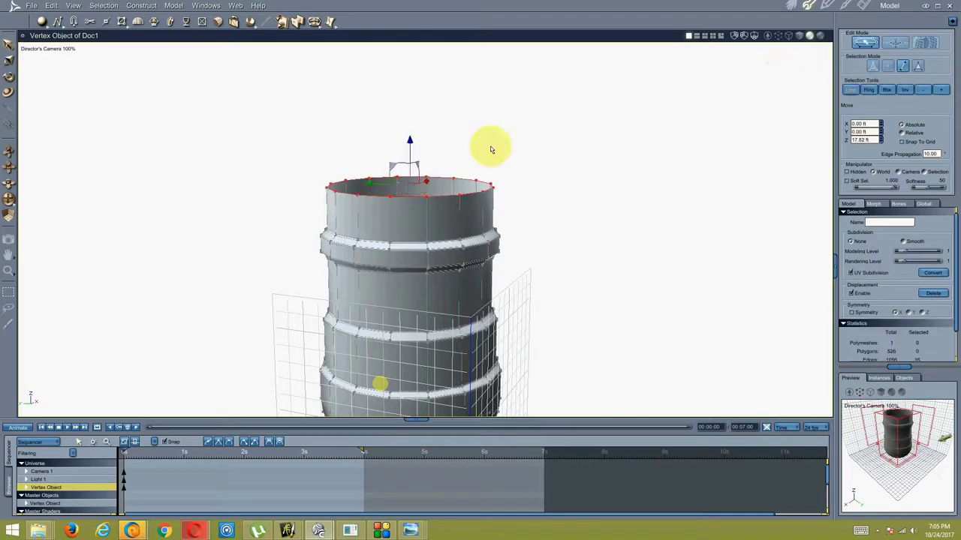
left_click_drag(412, 131, 390, 143)
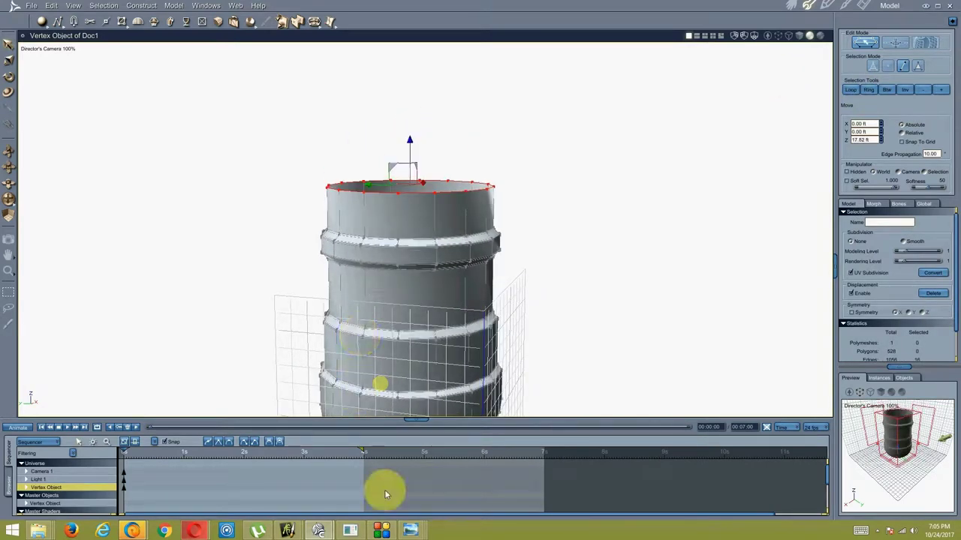
left_click(410, 530)
left_click(301, 492)
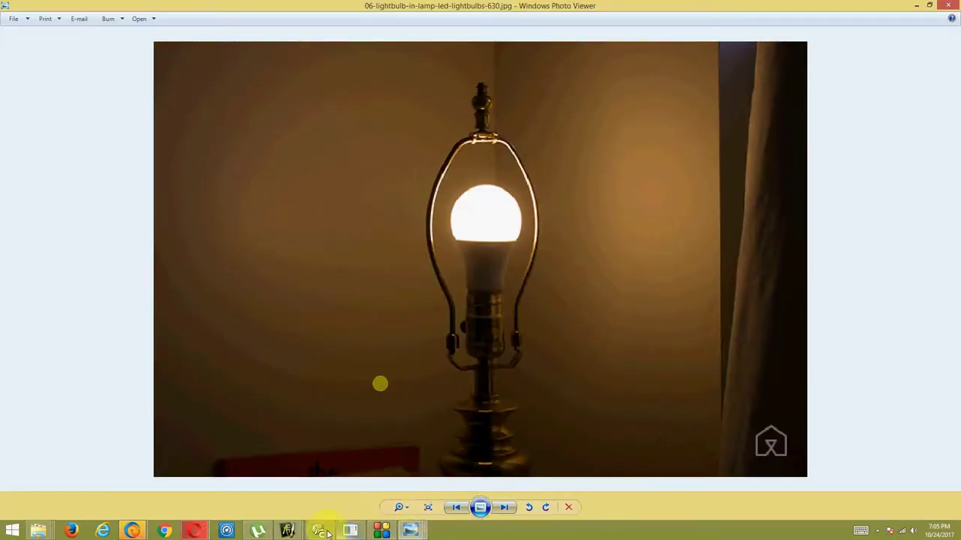
mouse_move(327, 533)
left_click(365, 485)
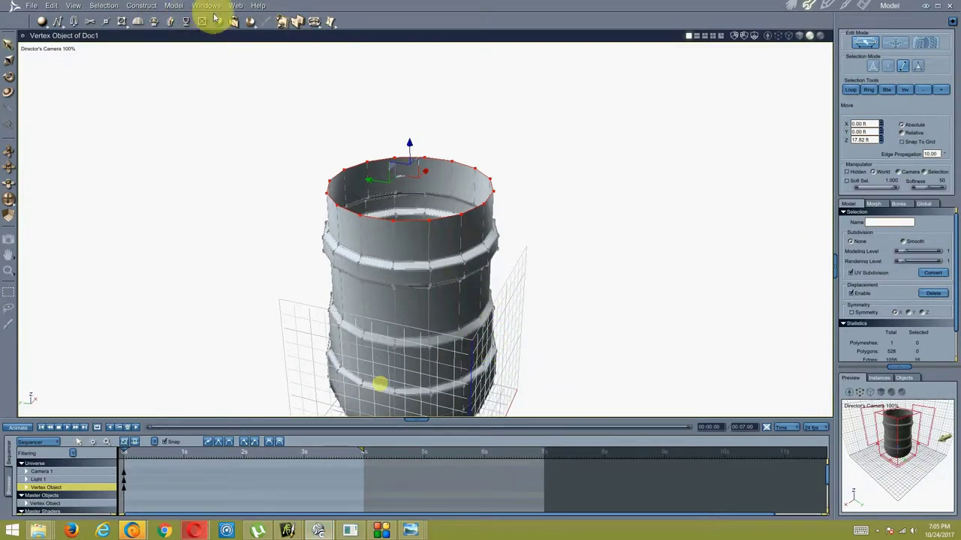
- Extrude the top rim's edge loop slightly inward with Dynamic Extrusion to give the socket wall its thickness
left_click(137, 21)
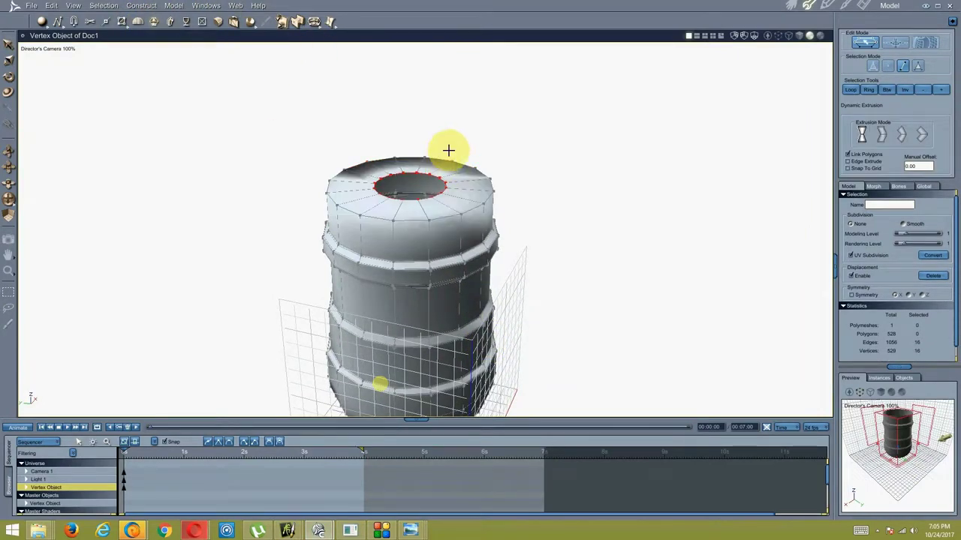
left_click(486, 117)
middle_click_drag(421, 184, 397, 192)
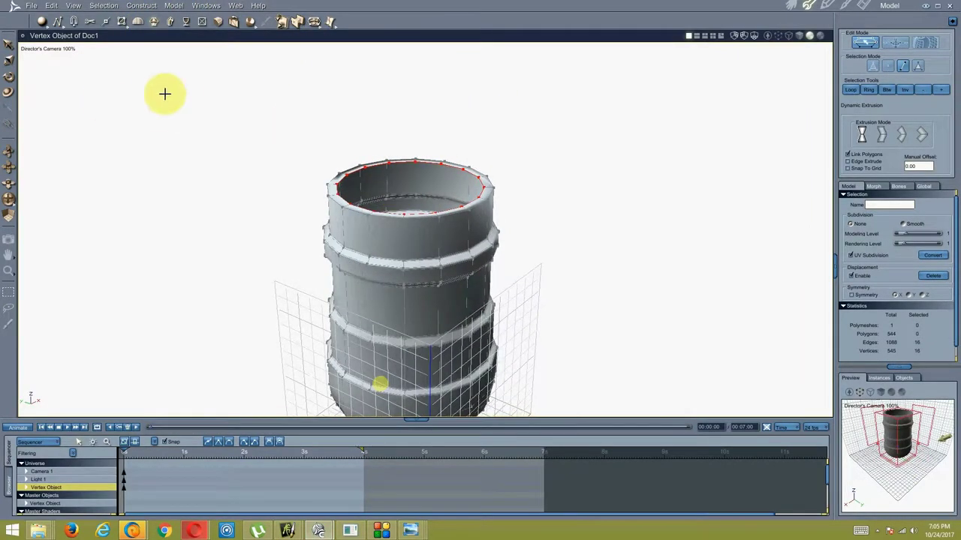
right_click(165, 94)
left_click(159, 79)
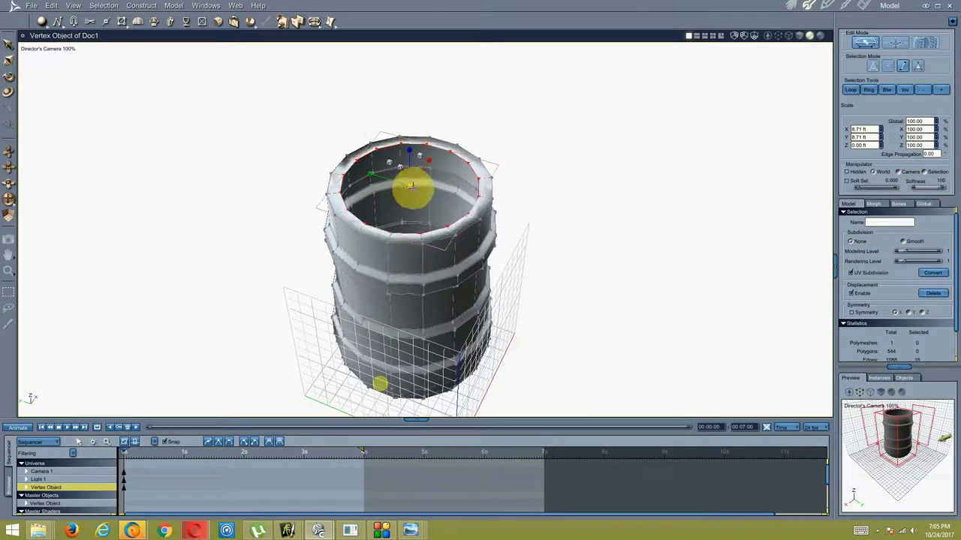
mouse_move(387, 212)
left_mouse_down()
mouse_move(481, 215)
mouse_move(396, 207)
left_mouse_up()
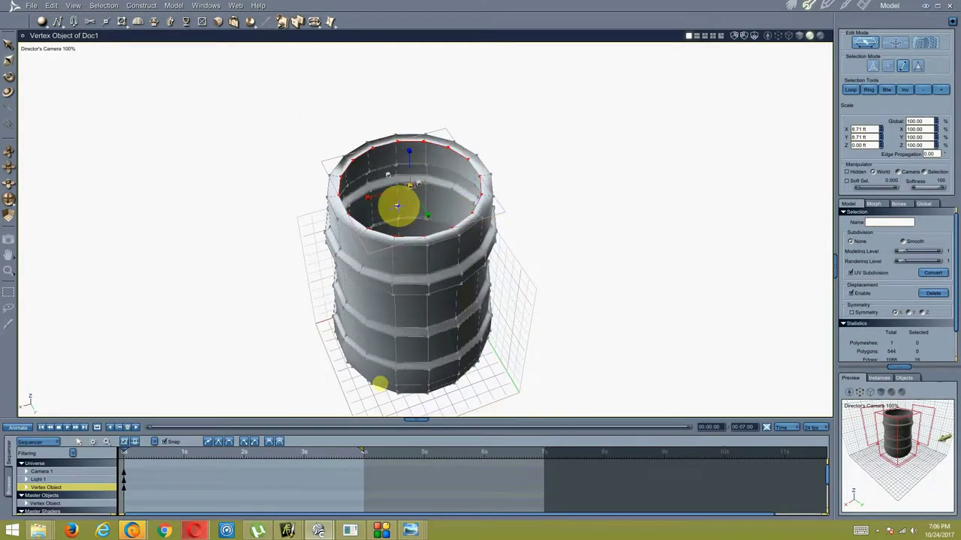
middle_click_drag(398, 206, 298, 146)
- Extrude the inner rim loop down into the socket and then inward, forming a recessed floor with a round central hole
left_click(155, 22)
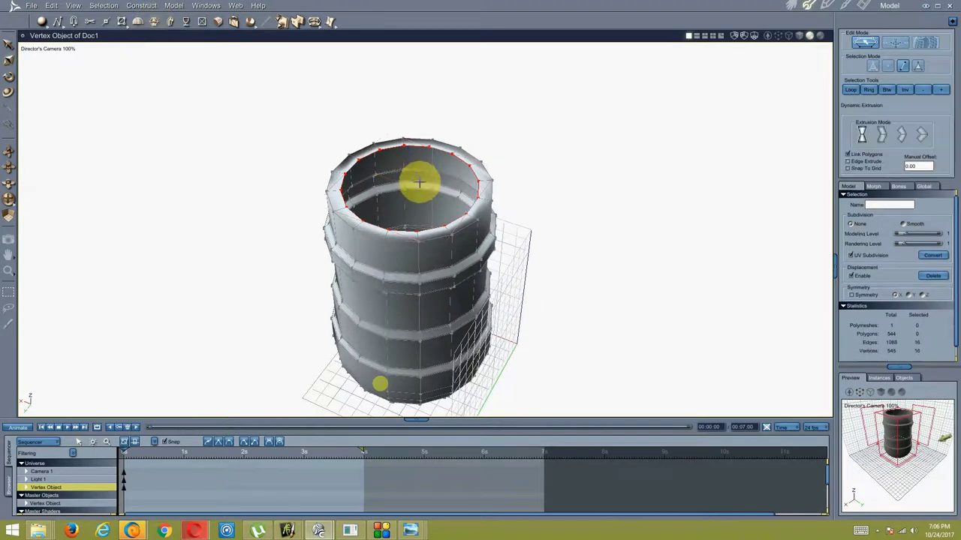
left_click_drag(417, 144, 312, 132)
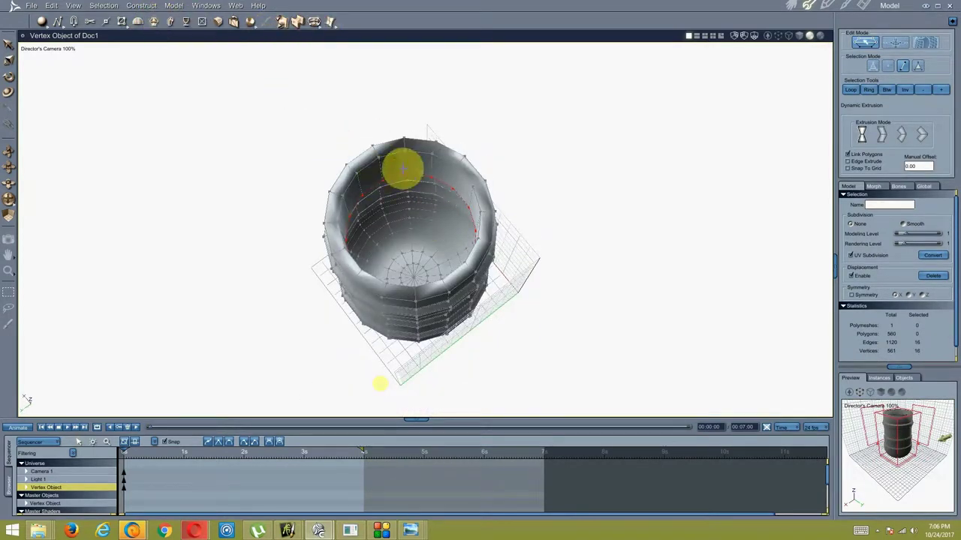
left_click_drag(421, 177, 392, 258)
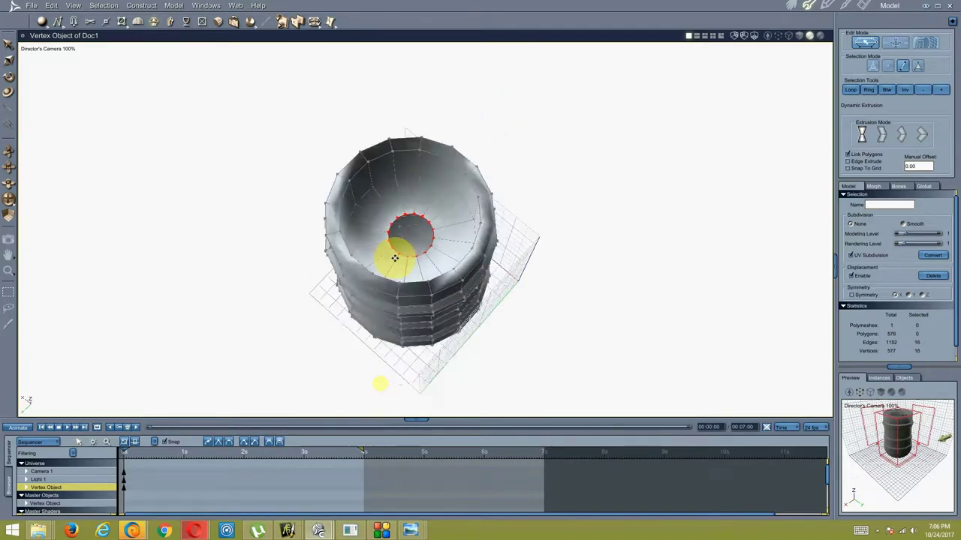
- Add an edge loop midway across the recessed floor with Extract Along, and surround it with extra loops using Extract Around
left_click_drag(316, 22, 314, 75)
left_click(315, 75)
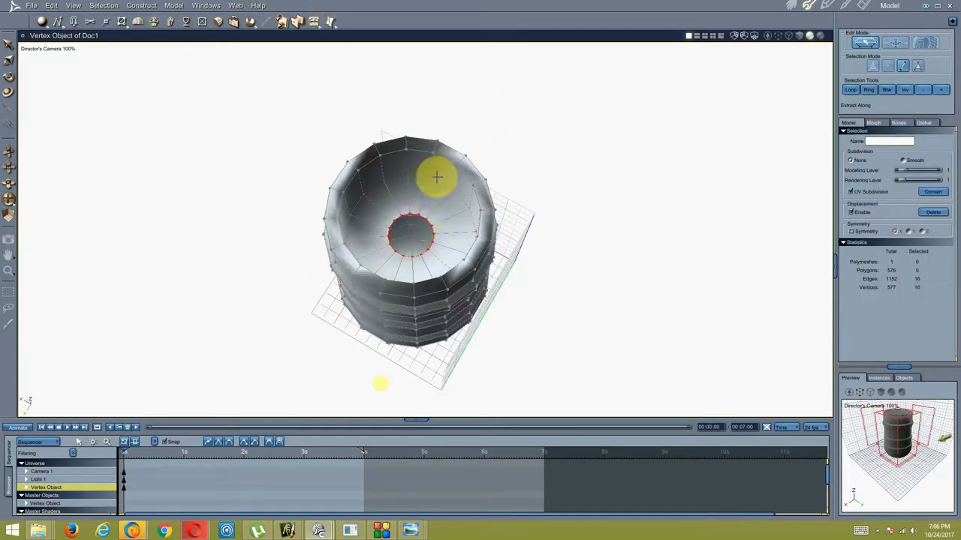
left_click(372, 260)
left_click(320, 25)
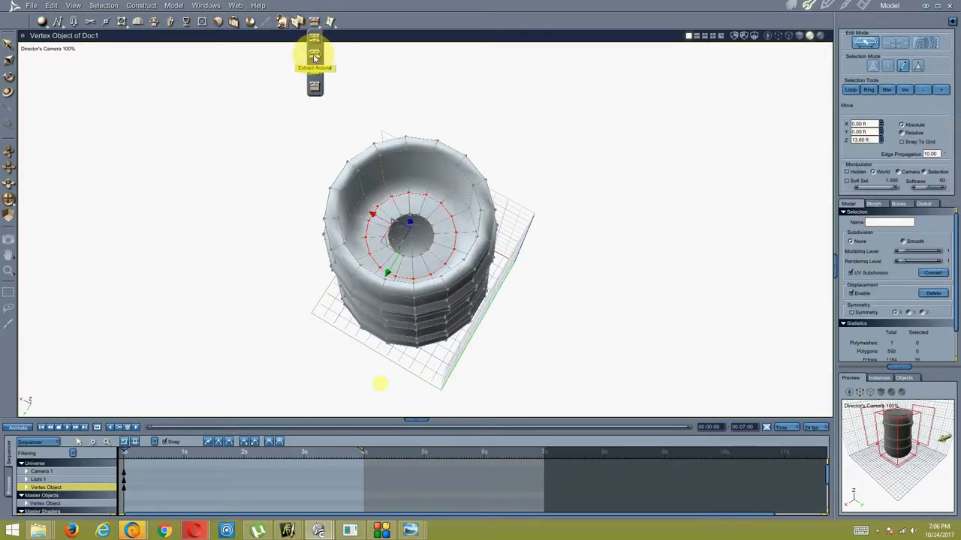
left_click(314, 58)
left_click(444, 225)
left_click(424, 266)
middle_click_drag(424, 266, 432, 252)
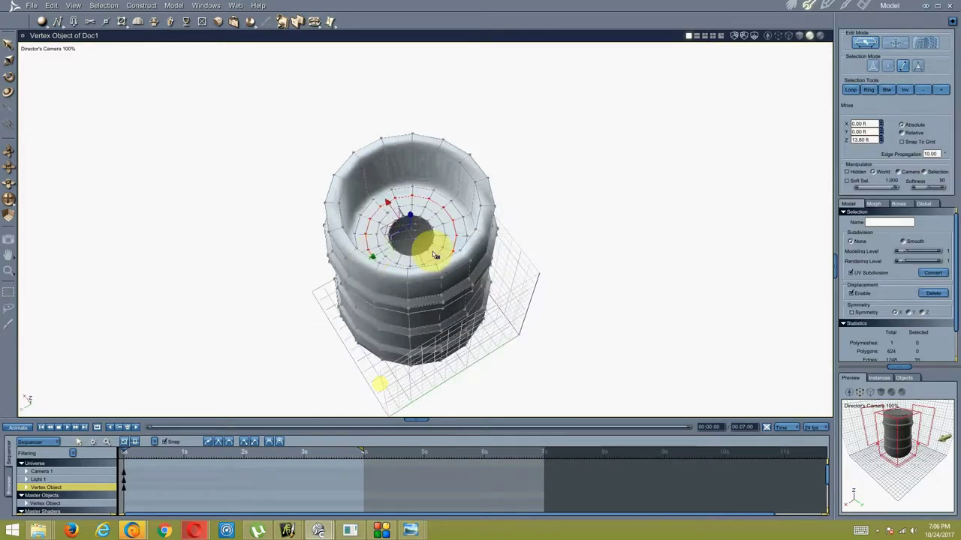
- Select the edge loop of the recessed floor's hole, fill it with a polygon, and divide that polygon into triangles meeting at its centre
left_click(581, 233)
left_click(428, 226)
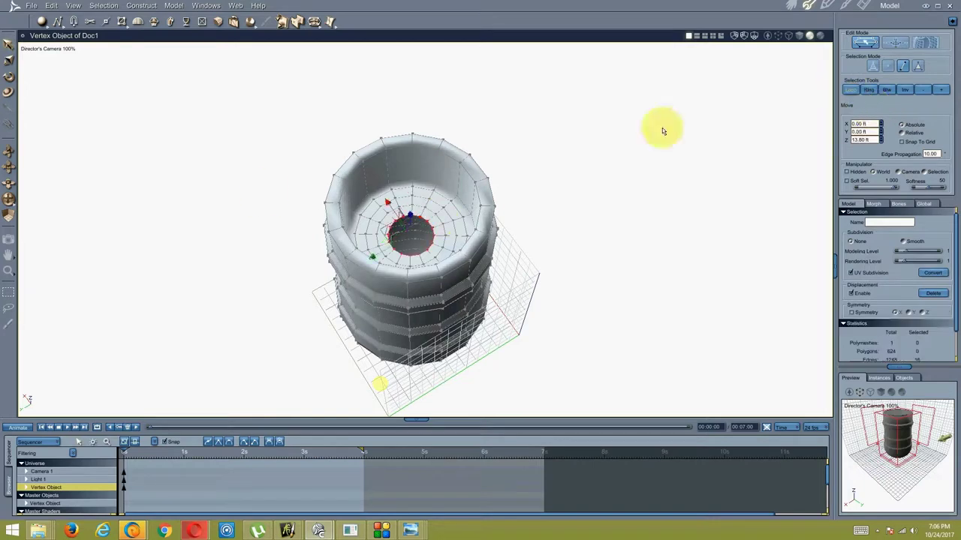
left_click(174, 6)
left_click(177, 120)
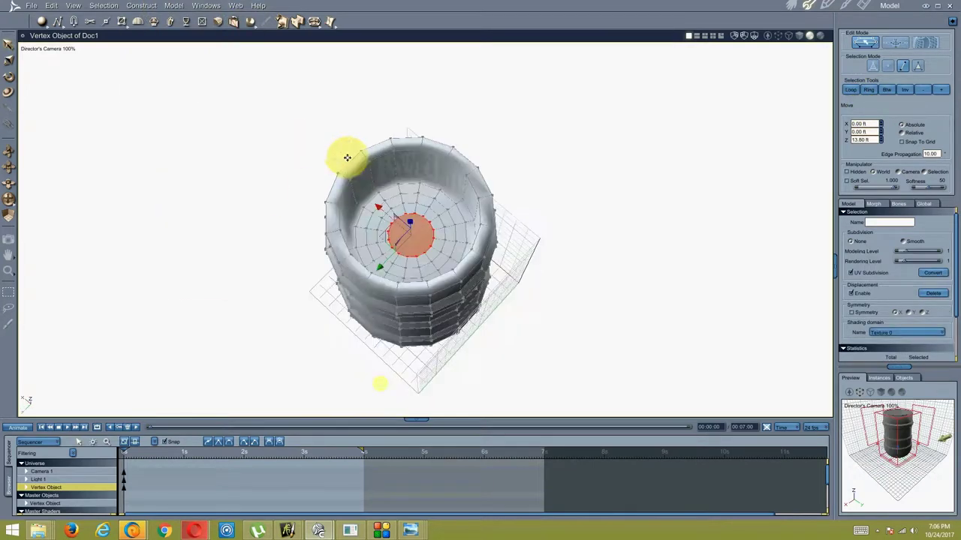
left_click(174, 5)
left_click(277, 68)
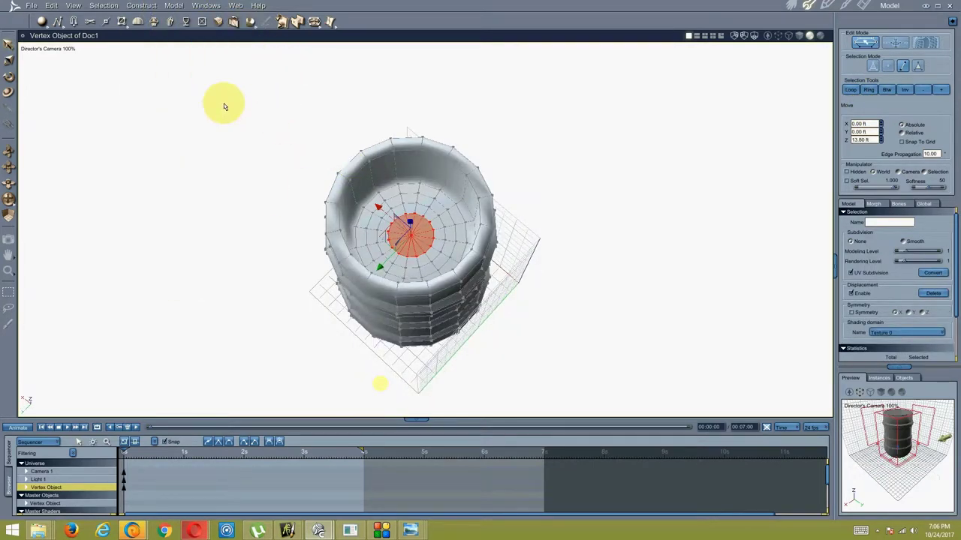
mouse_move(272, 229)
middle_mouse_down()
mouse_move(277, 176)
mouse_move(285, 215)
middle_mouse_up()
left_click(322, 216)
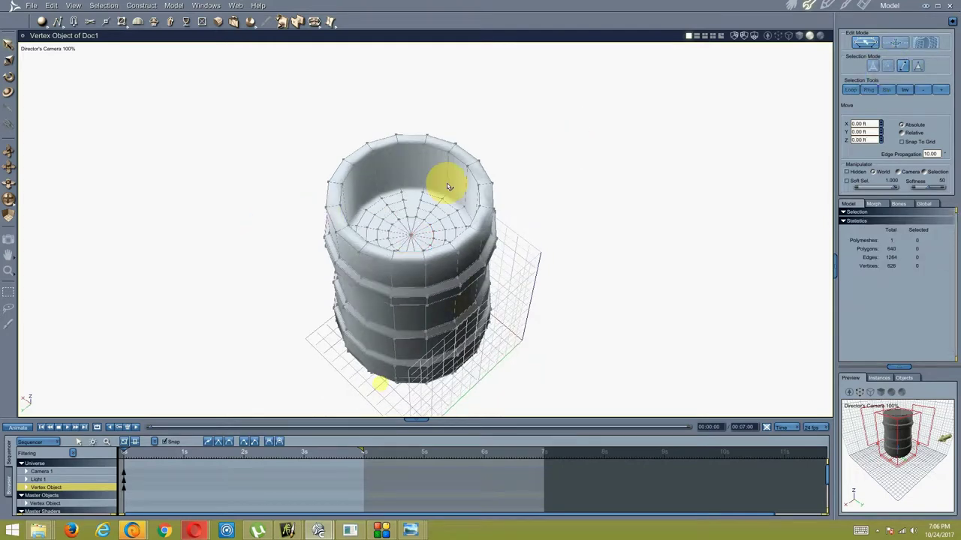
- Select the three edge loops along the top rim and the recessed floor's outer border, and apply Extract Around to them
left_click(439, 154)
middle_click_drag(565, 168, 548, 157)
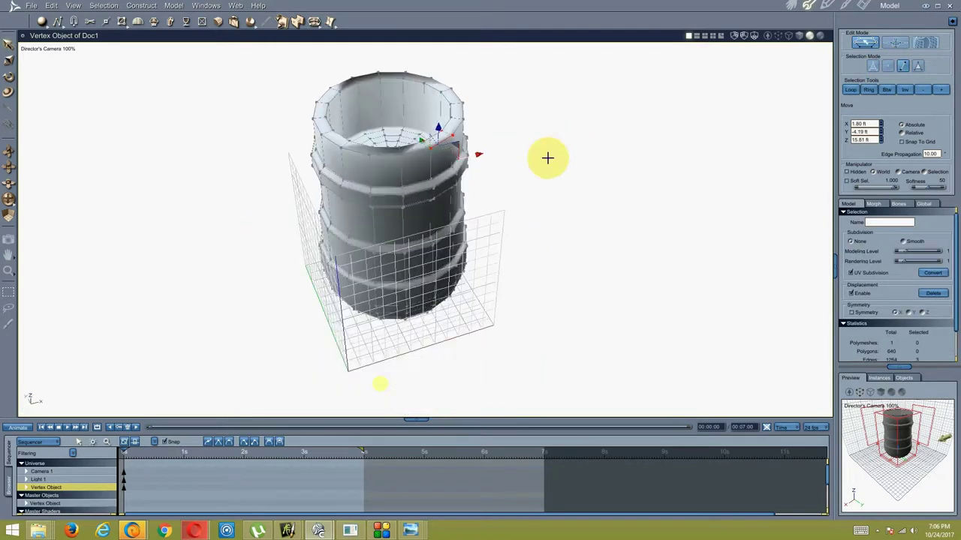
left_click(848, 88)
middle_click_drag(386, 142, 722, 155)
scroll(481, 226, "up", 1)
left_click(314, 21)
left_click(483, 248)
- Apply Extract Around to the edge loop surrounding the flat bottom of the body
scroll(362, 257, "down", 1)
left_click(313, 21)
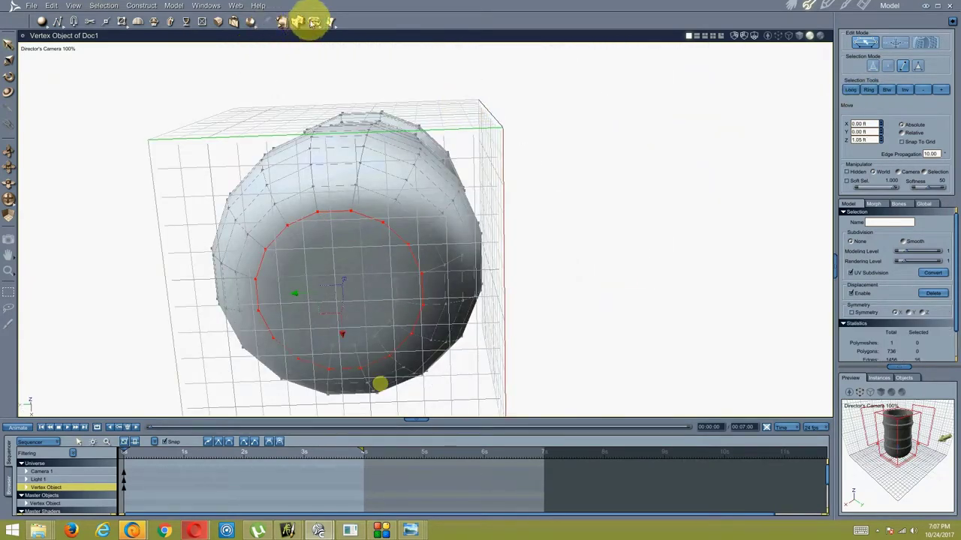
left_click(368, 219)
middle_click_drag(367, 197, 380, 263)
- Select the circular edge loop inside the flat bottom and add another concentric loop with Extract Along
left_click(352, 331)
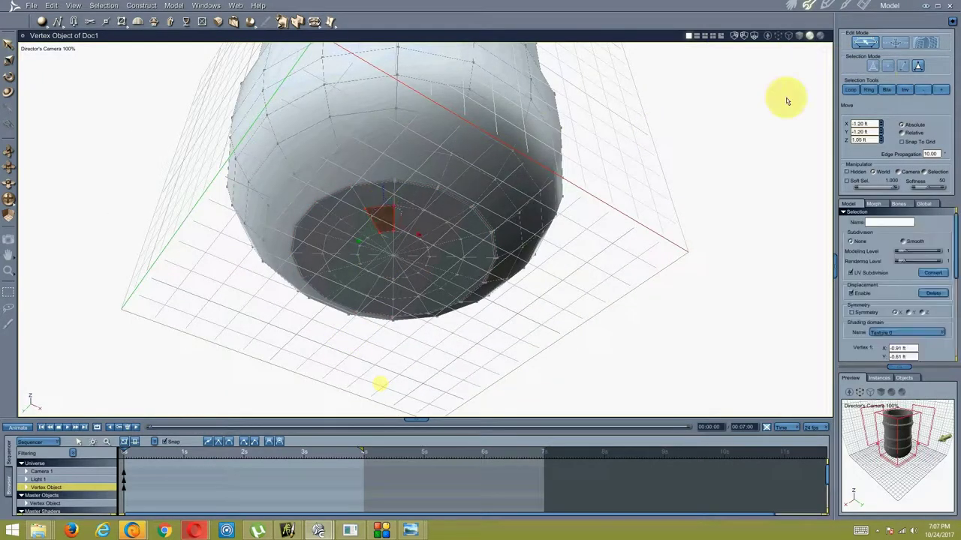
left_click(902, 66)
left_click(412, 203)
left_click(871, 88)
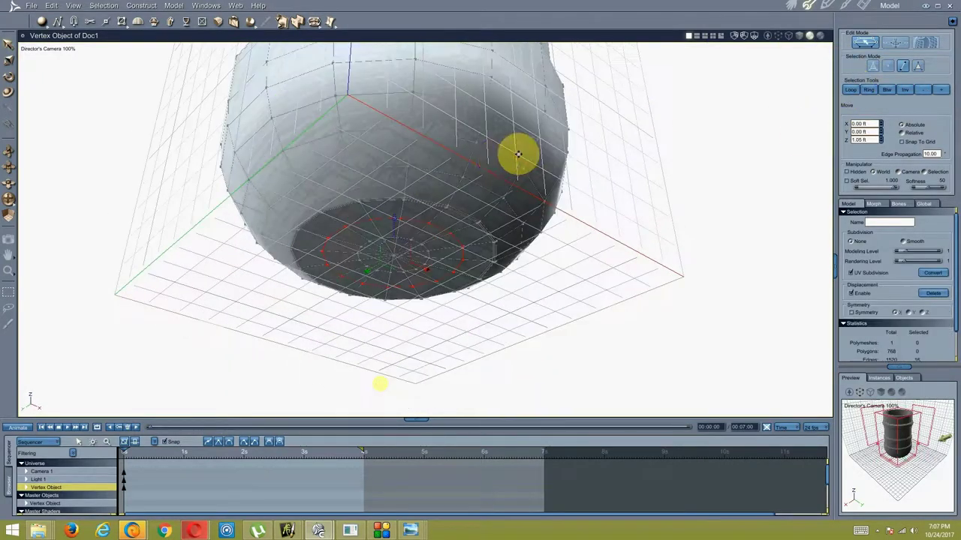
left_click(314, 68)
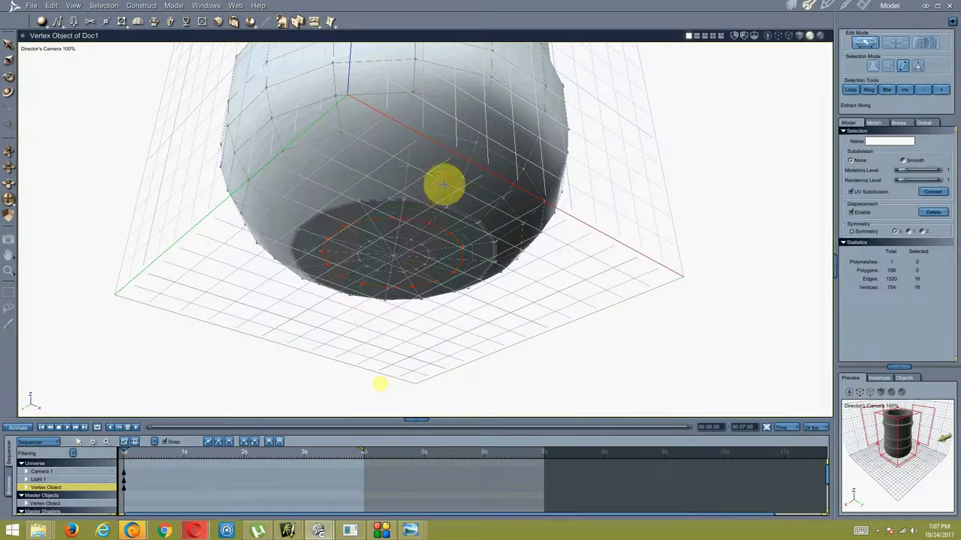
left_click(458, 142)
middle_click_drag(357, 158, 354, 132)
left_click(665, 139)
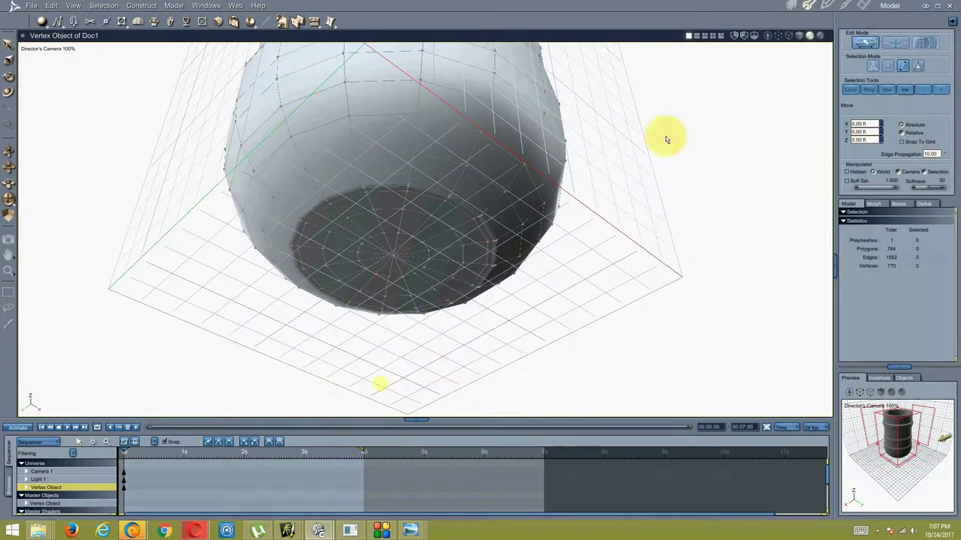
- Select the inner polygons of the flat bottom by growing a ring selection, and extrude them downward into a cylindrical neck
left_click(919, 68)
left_click(339, 251)
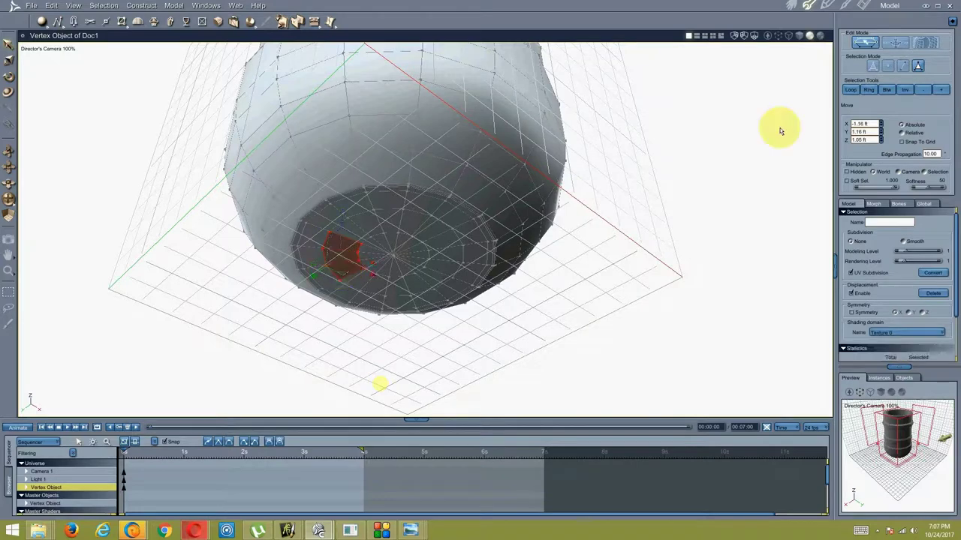
left_click(849, 88)
left_click(941, 89)
middle_click_drag(568, 139, 375, 150)
left_click(154, 21)
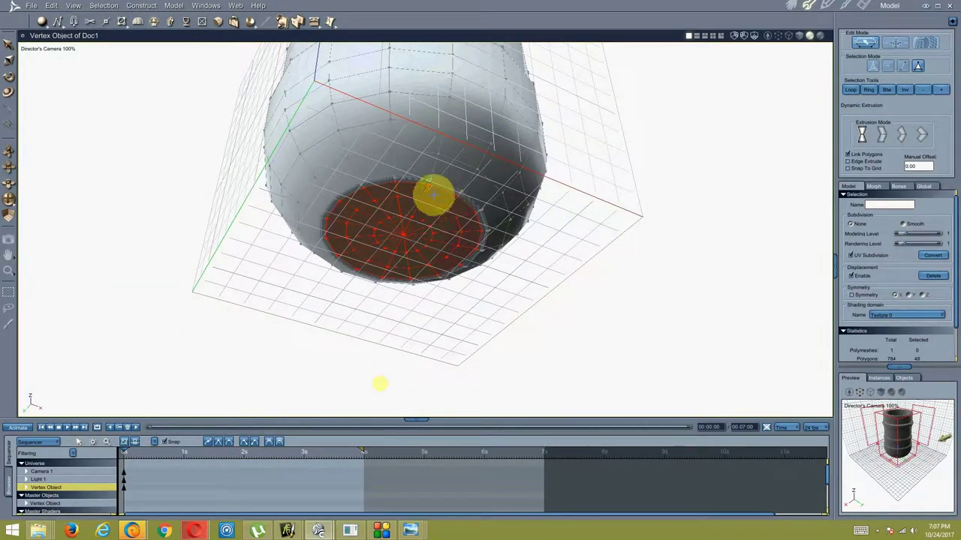
left_click_drag(433, 193, 400, 350)
middle_click_drag(401, 350, 437, 206)
scroll(439, 206, "down", 3)
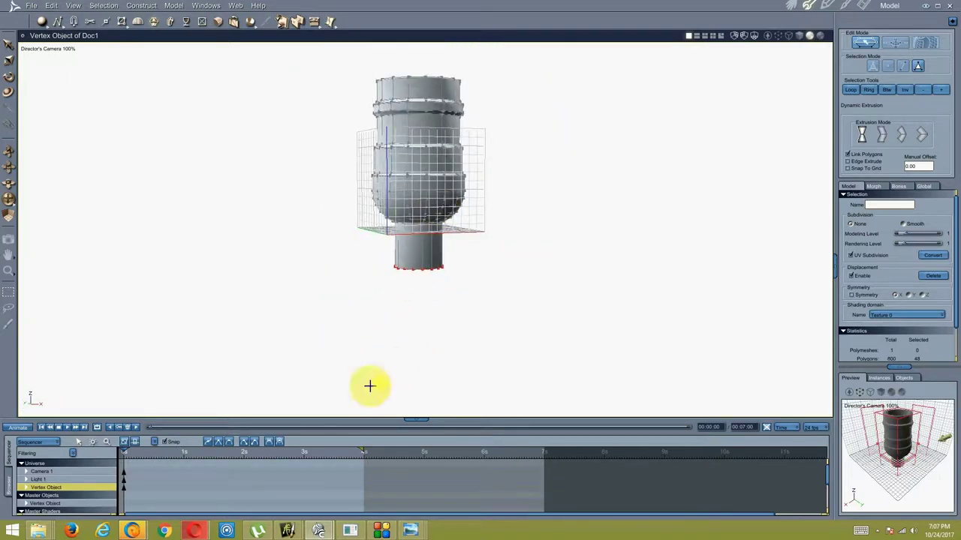
- Check the socket's neck against the lamp reference photo, and grow the polygon selection to cover the whole neck below the body
mouse_move(406, 534)
left_click(327, 481)
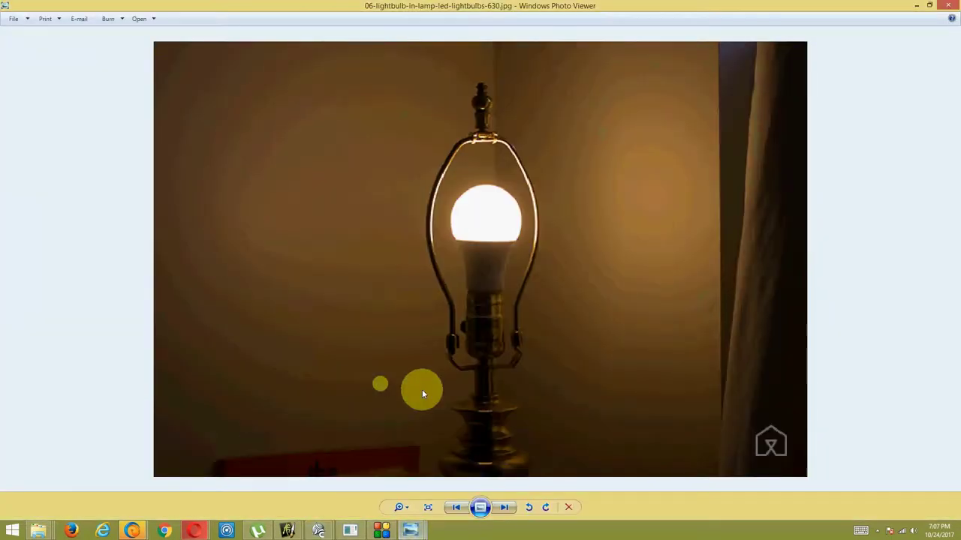
mouse_move(319, 529)
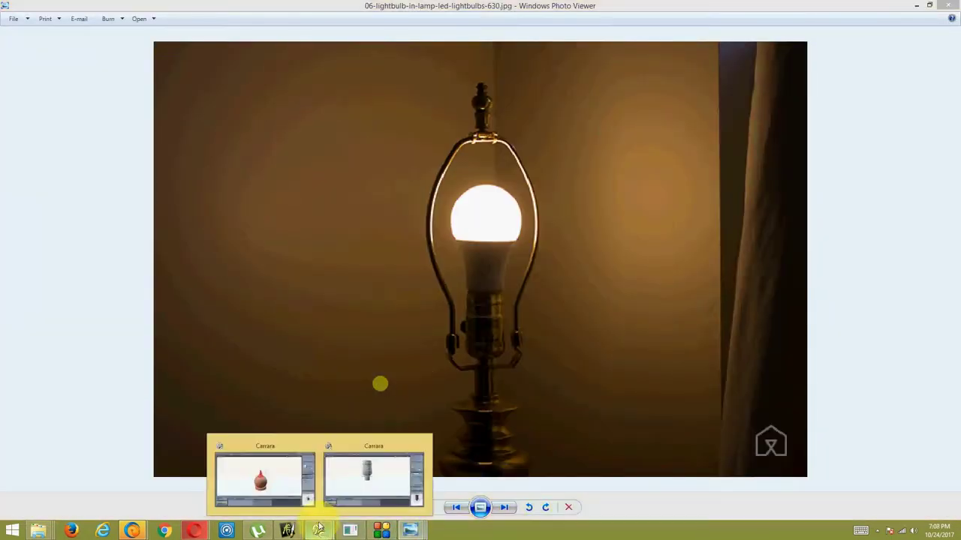
left_click(348, 489)
scroll(417, 246, "down", 2)
scroll(415, 247, "up", 4)
middle_click_drag(415, 249, 567, 263)
left_click(940, 89)
middle_click_drag(648, 154, 536, 201)
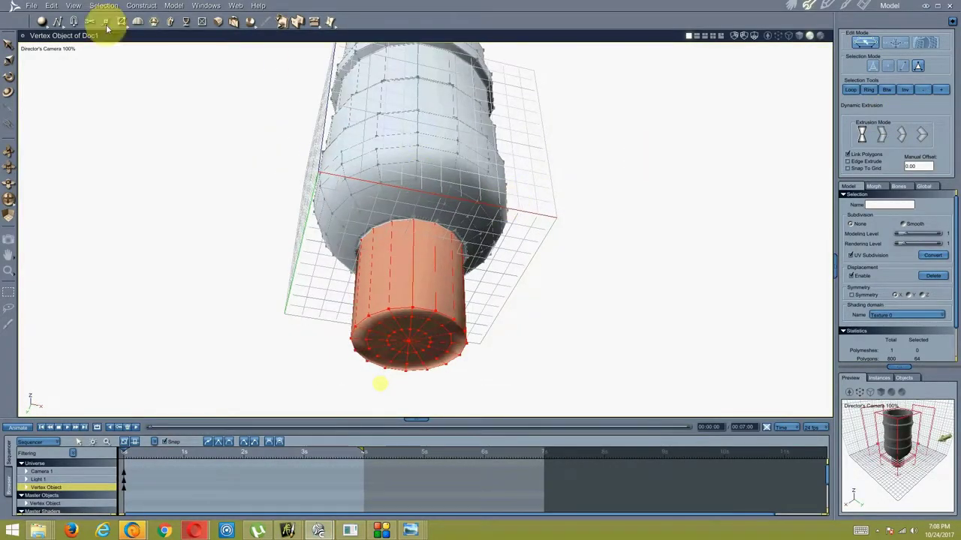
- Scale the neck narrower to about 4.61 ft in X and Y, keeping its length, and clear the selection
left_click(7, 61)
middle_click_drag(300, 219, 84, 299)
left_click_drag(423, 310, 421, 309)
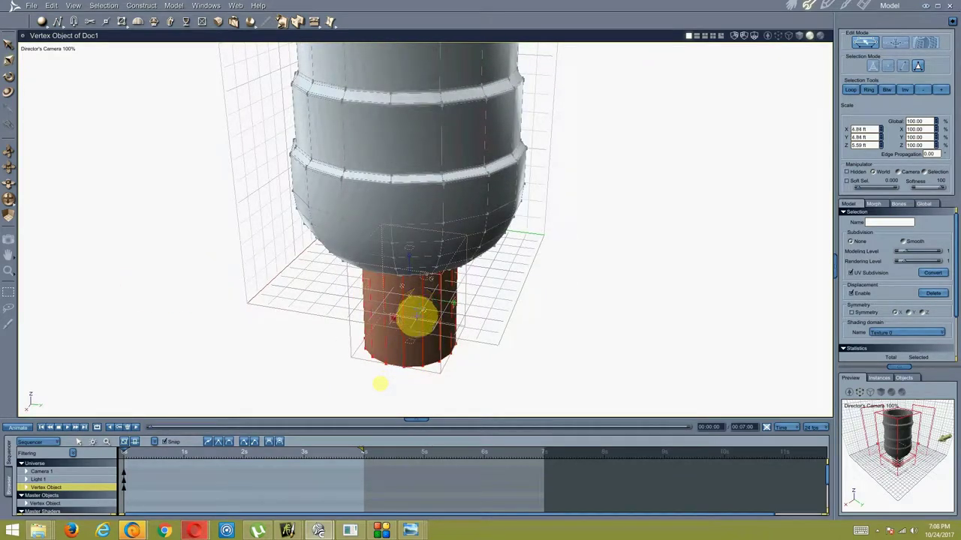
mouse_move(418, 315)
middle_mouse_down()
mouse_move(423, 246)
mouse_move(313, 285)
mouse_move(397, 290)
mouse_move(413, 312)
middle_mouse_up()
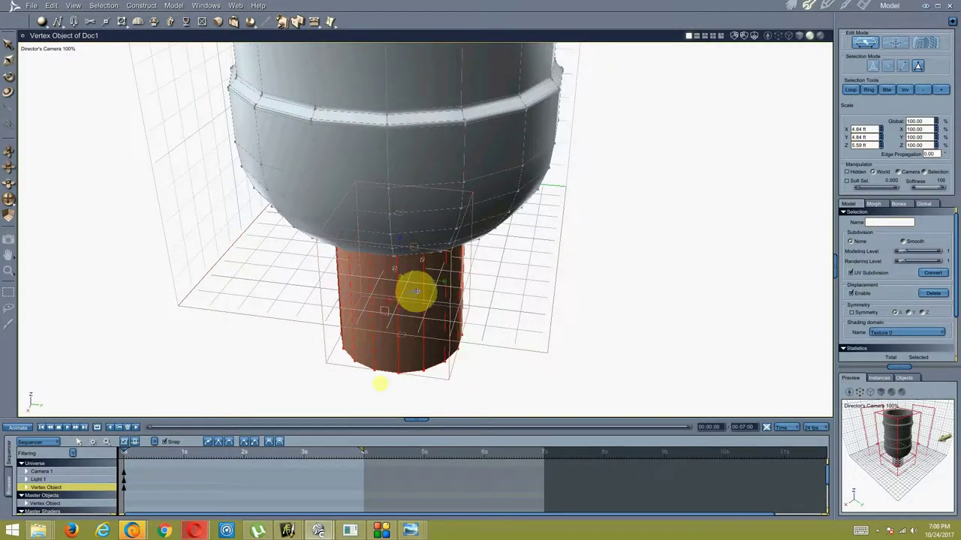
left_click_drag(416, 291, 401, 289)
middle_click_drag(400, 290, 390, 233)
left_click(736, 170)
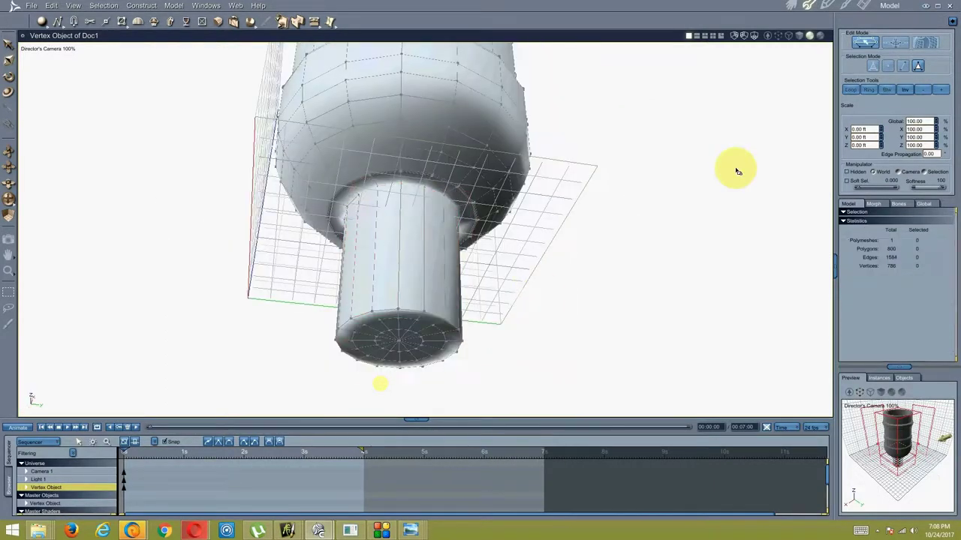
- Select the edge loops at the neck's upper and lower ends and apply Extract Around to both
left_click(904, 66)
left_click(411, 184)
left_click(849, 91)
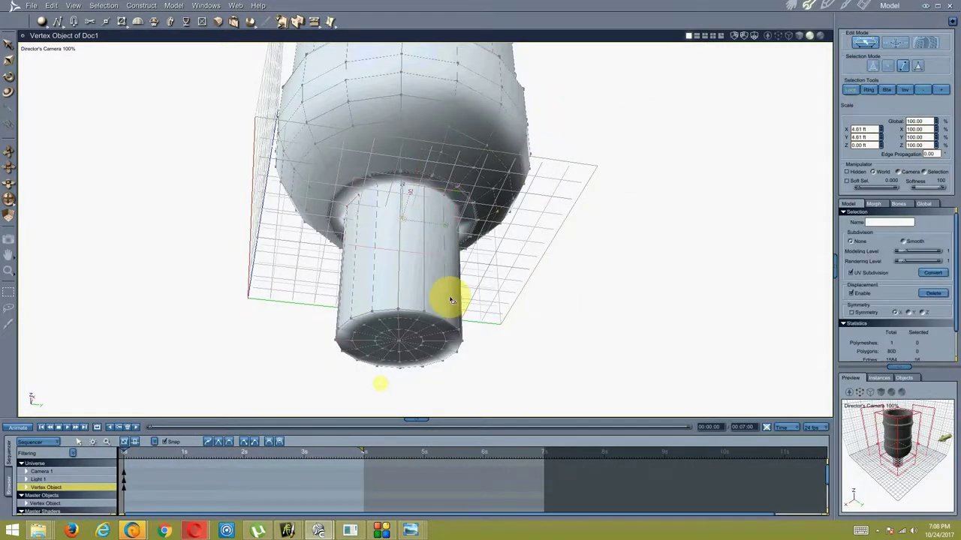
left_click(406, 314, "shift")
left_click(313, 22)
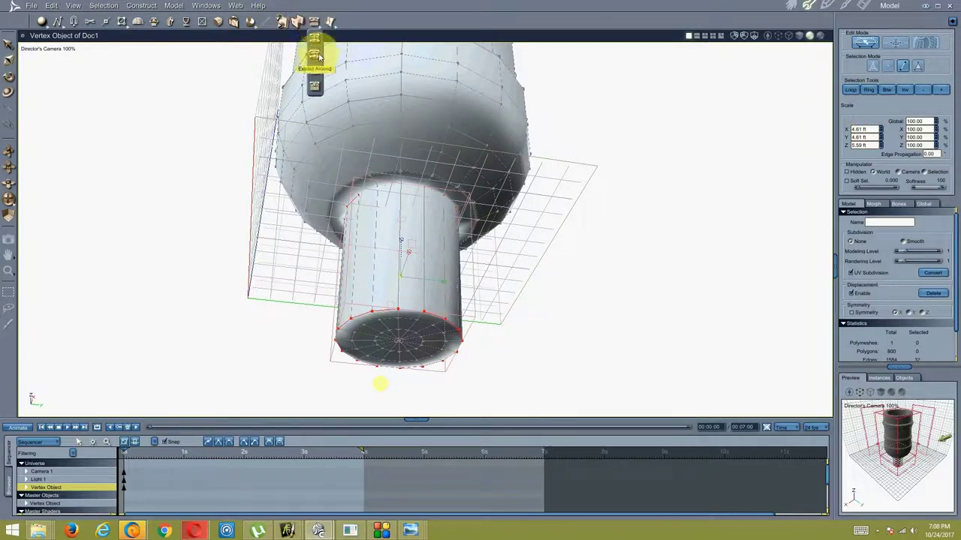
left_click(320, 55)
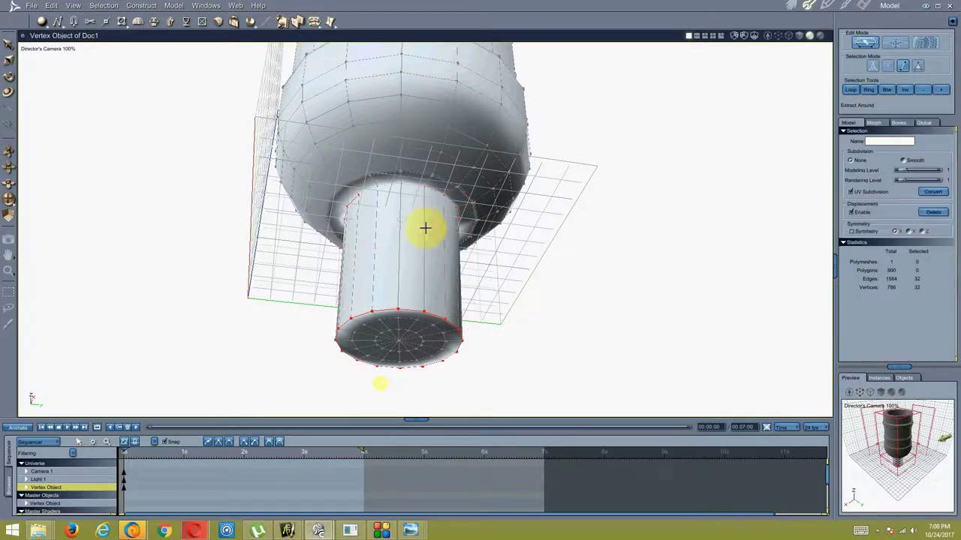
left_click(415, 187)
- Select the edge loop at the neck's upper end and add another loop at Z about -1.63 ft with Extract Along
middle_click_drag(303, 271, 558, 282)
left_click(558, 282)
left_click(377, 197)
right_click(476, 204)
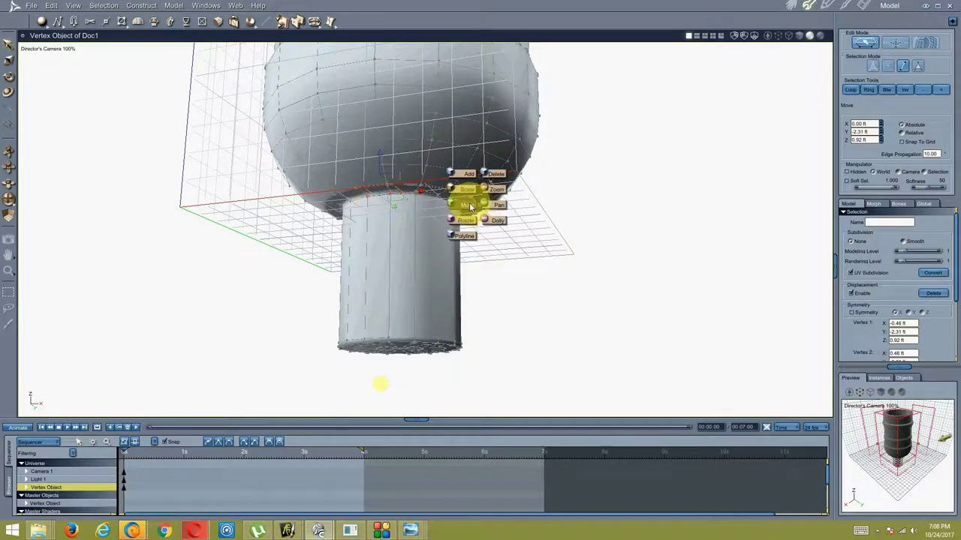
left_click(471, 208)
left_click(850, 90)
middle_click_drag(507, 175, 383, 174)
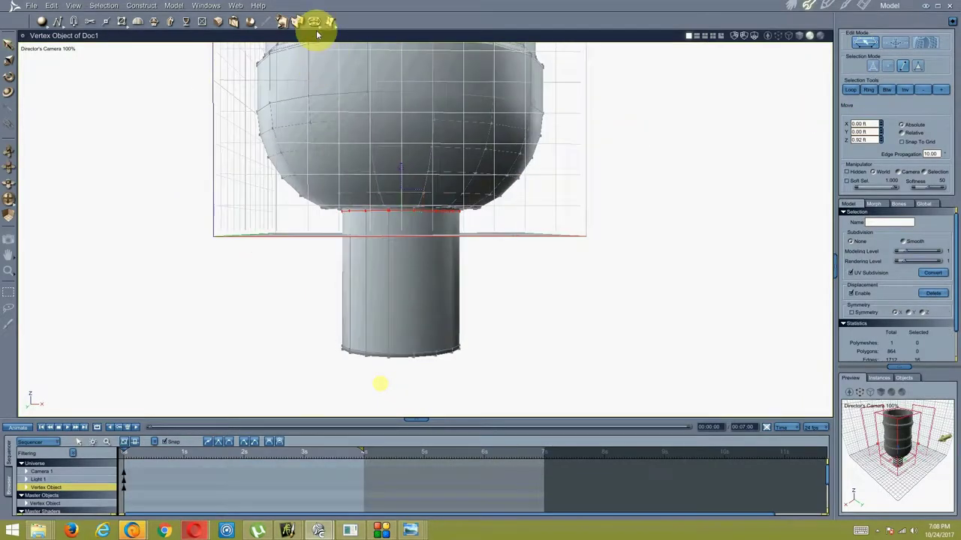
left_click_drag(319, 36, 316, 38)
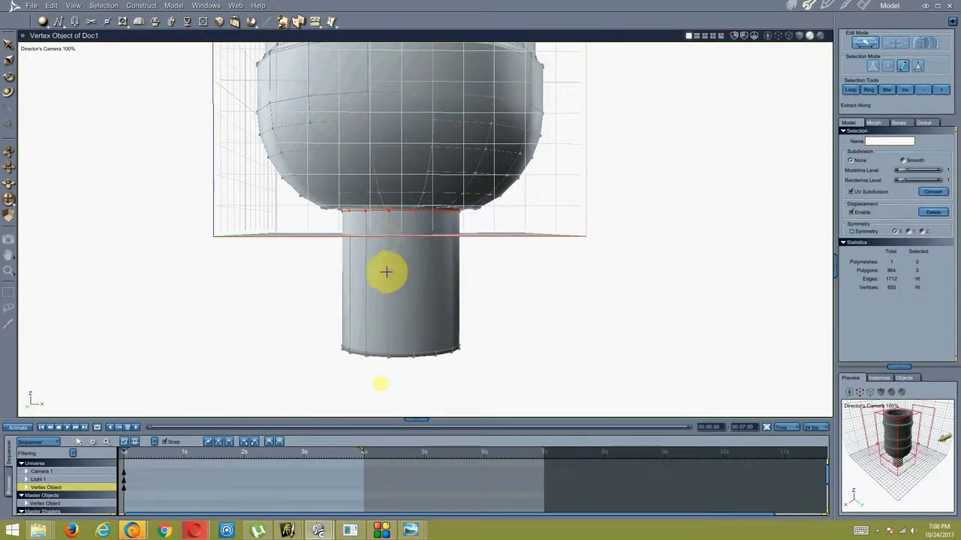
left_click(374, 156)
middle_click_drag(328, 251, 333, 229)
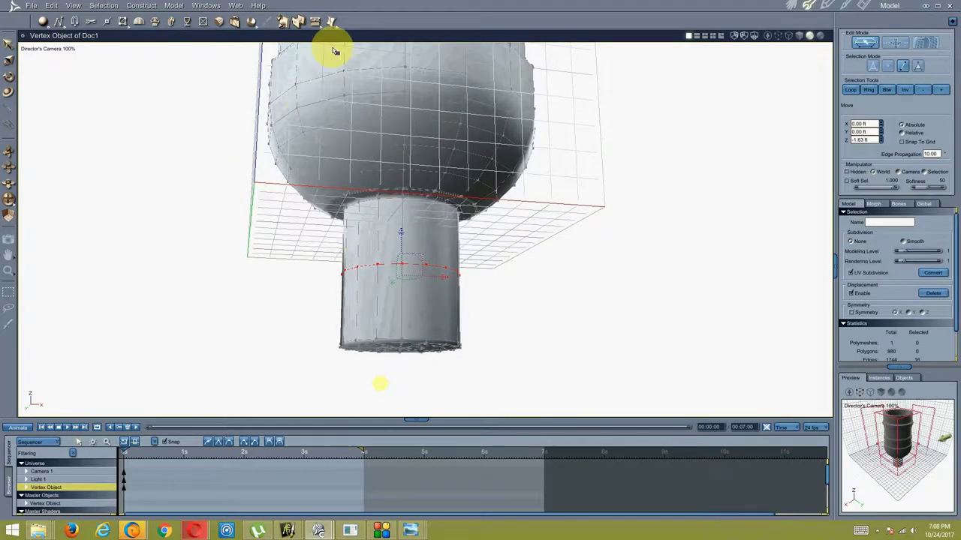
- Apply Extract Around to the edge loop in the middle of the neck and clear the selection
left_click(315, 51)
left_click(401, 327)
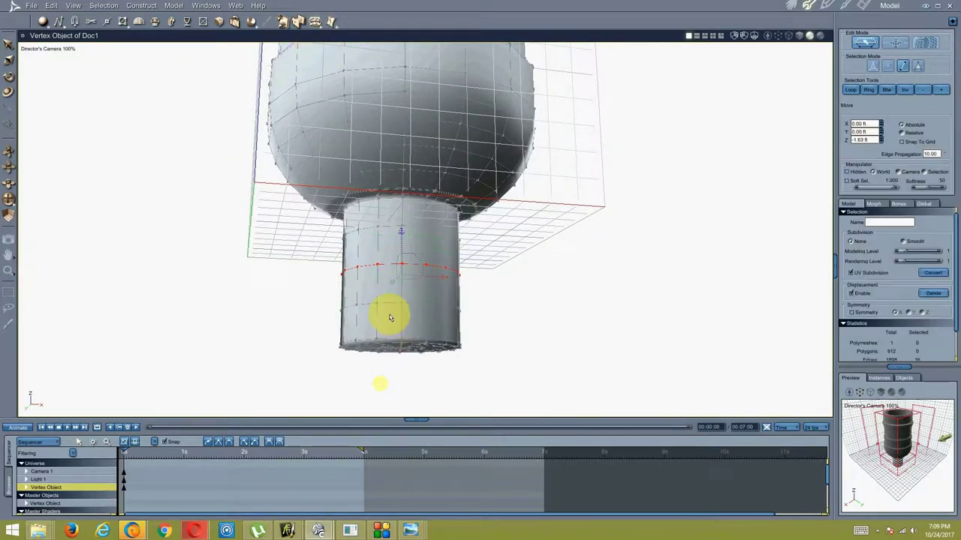
scroll(392, 209, "down", 6)
middle_click_drag(390, 317, 416, 227)
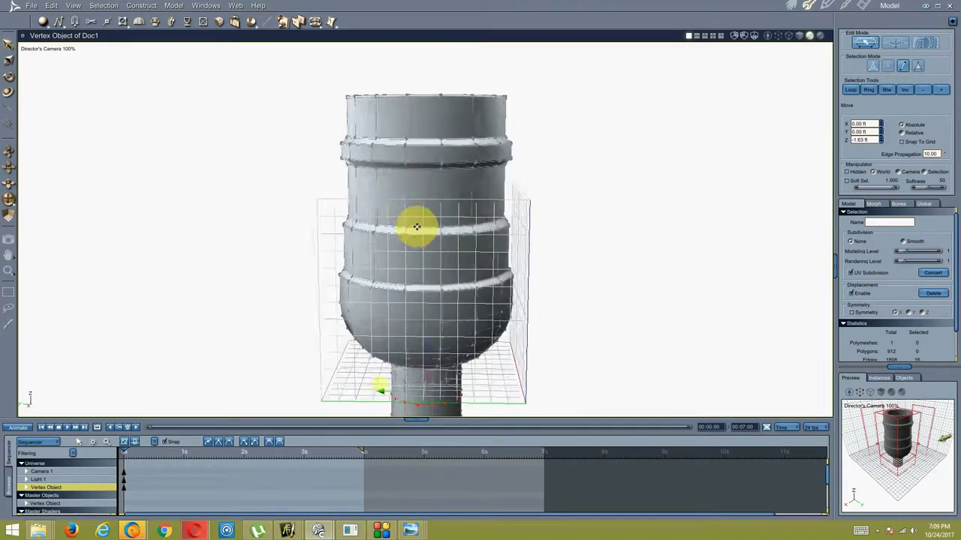
scroll(427, 212, "up", 3)
left_click(657, 189)
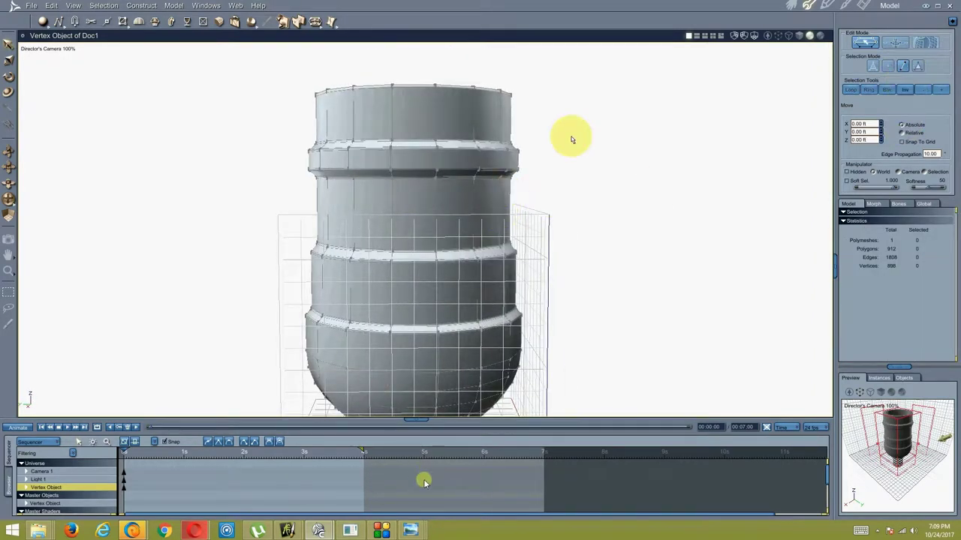
- Add an edge loop at Z 12 ft from the one under the upper ridge with Extract Along, and apply Extract Around to it
left_click(431, 216)
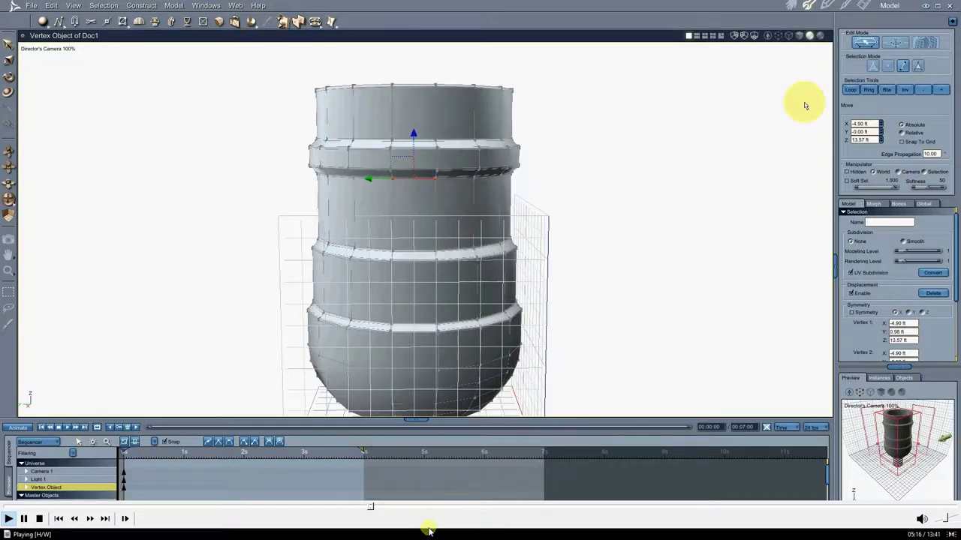
left_click(851, 89)
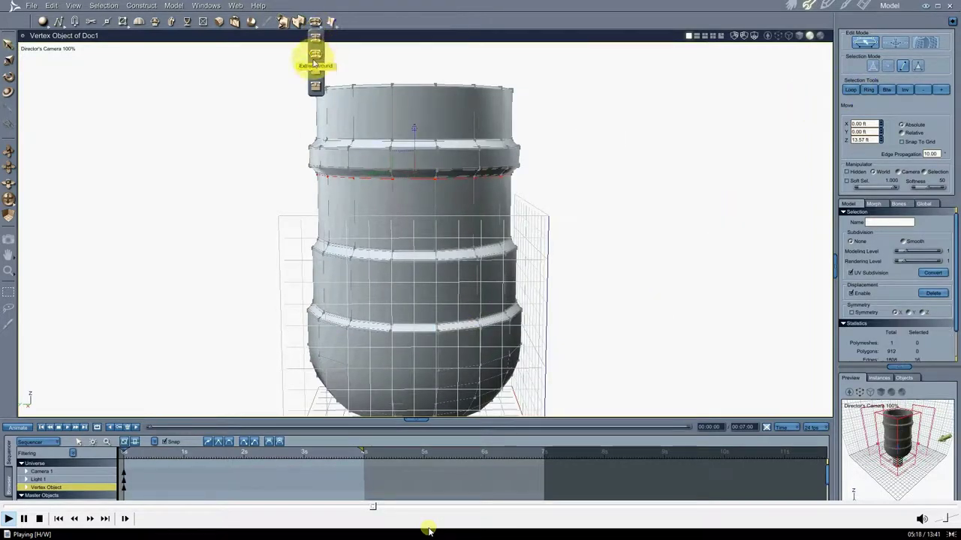
left_click(315, 62)
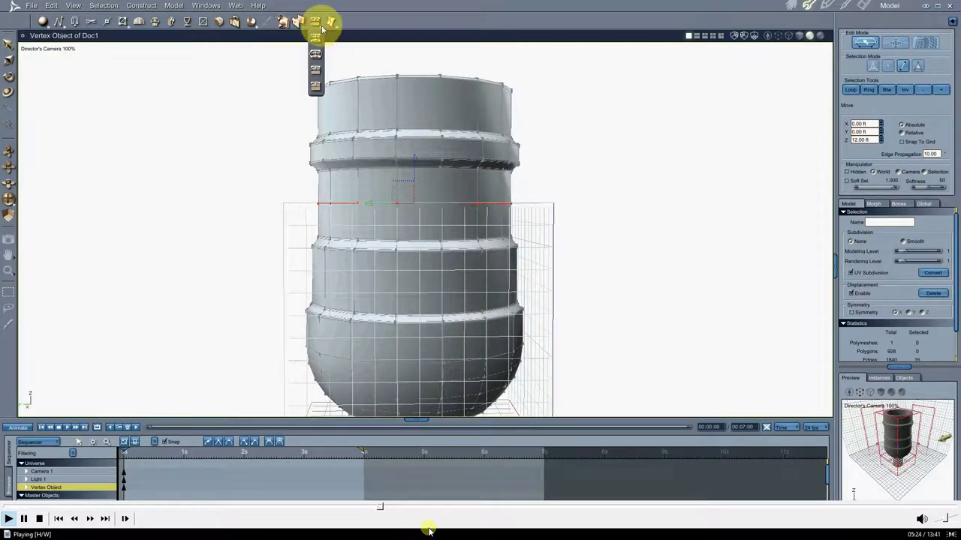
left_click(315, 57)
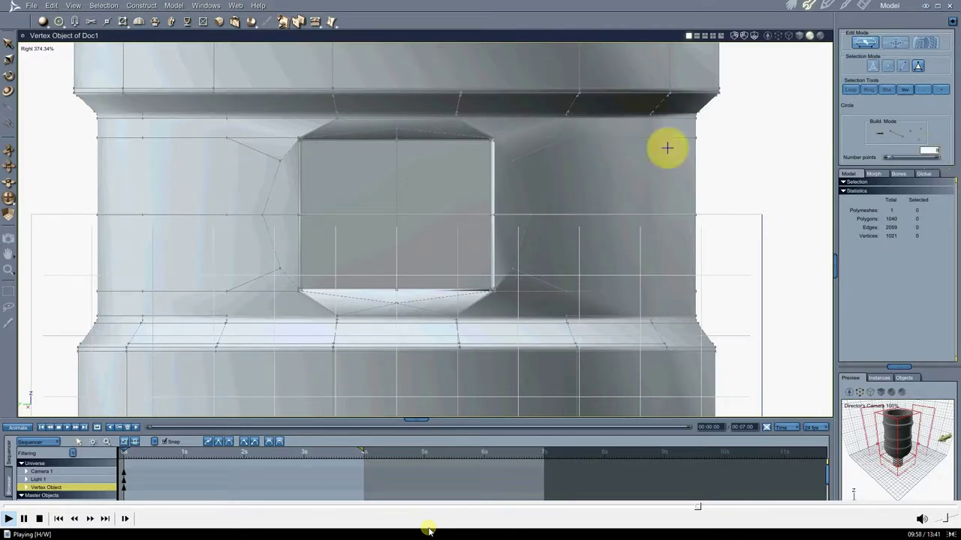
- Draw an eight-point circle centred in the rectangular recess on the body's side
left_click_drag(395, 213, 426, 176)
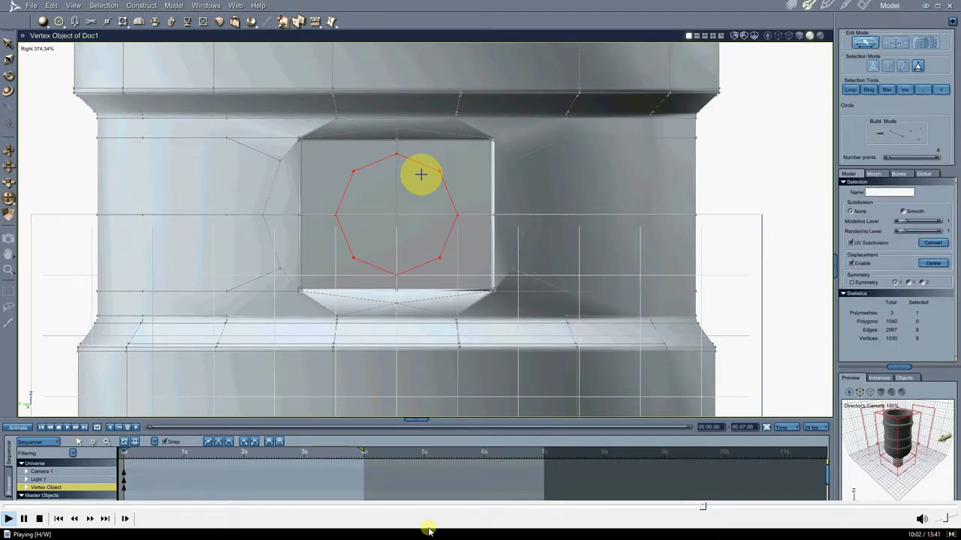
key("Return")
left_click(42, 49)
left_click(50, 99)
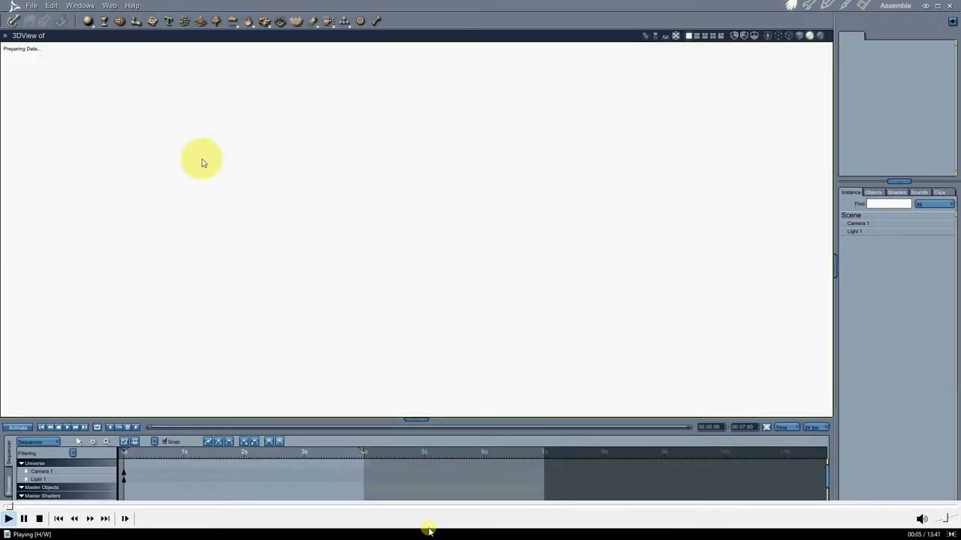
left_click(23, 519)
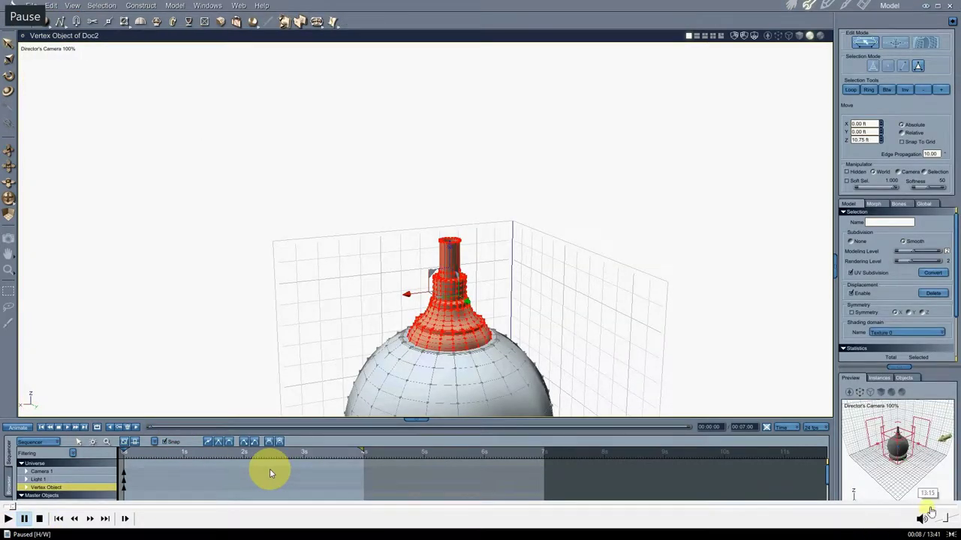
left_click(929, 508)
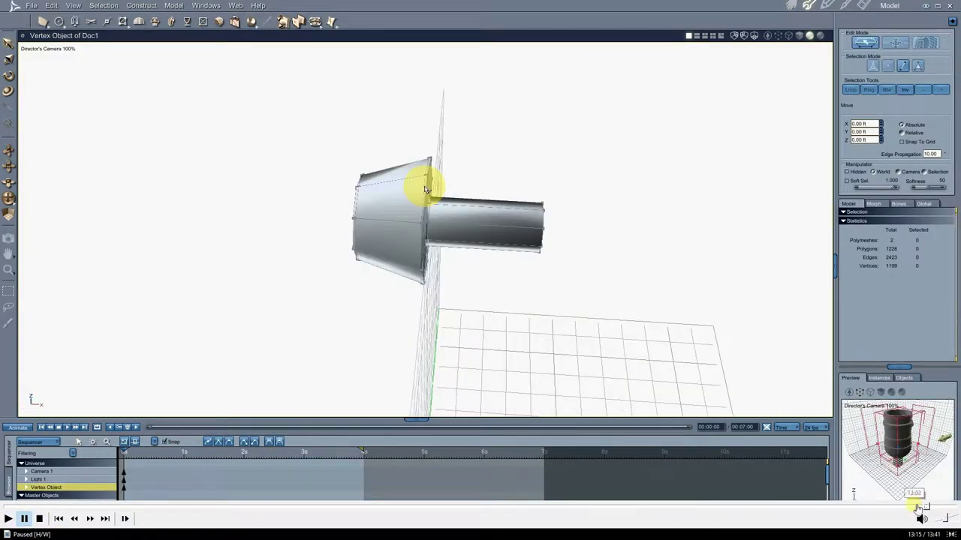
left_click(909, 508)
left_click(903, 509)
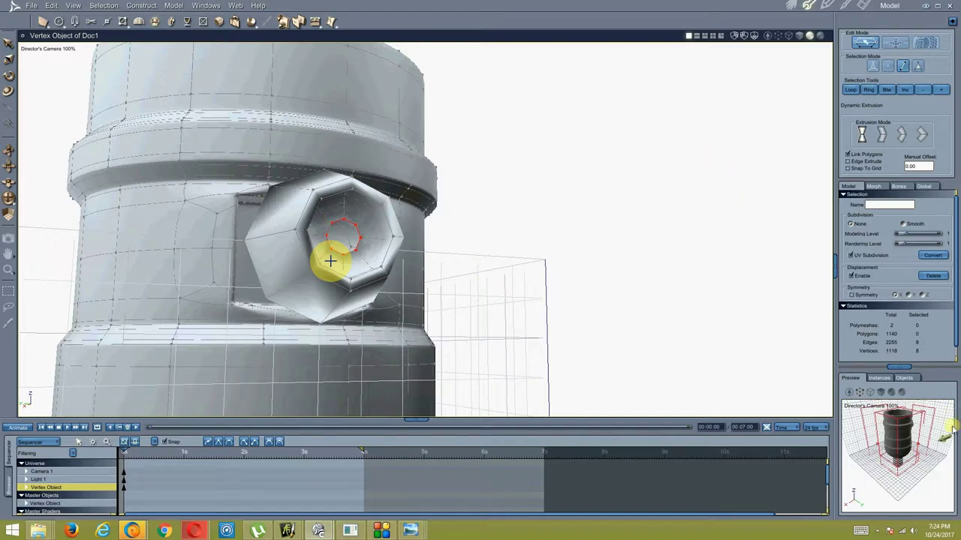
left_click(926, 508)
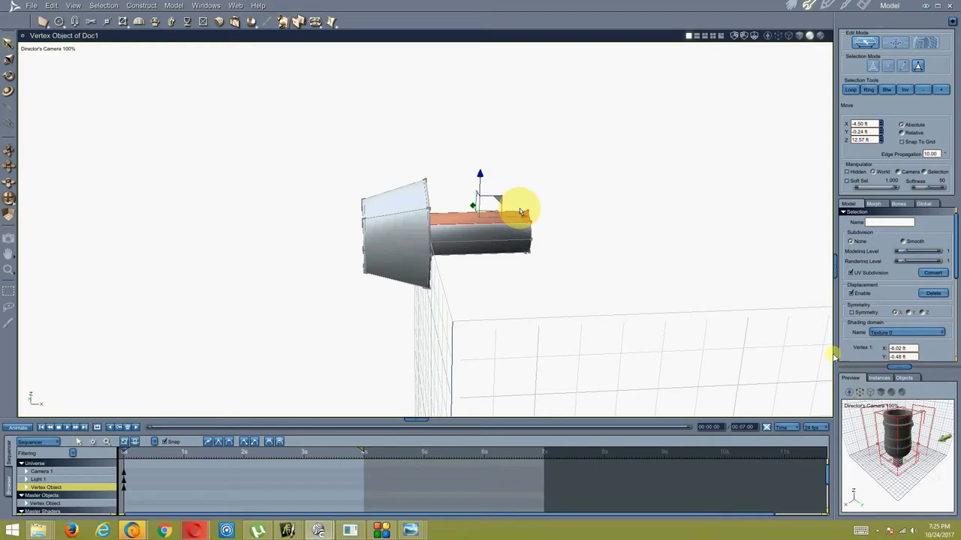
mouse_move(939, 507)
mouse_move(354, 511)
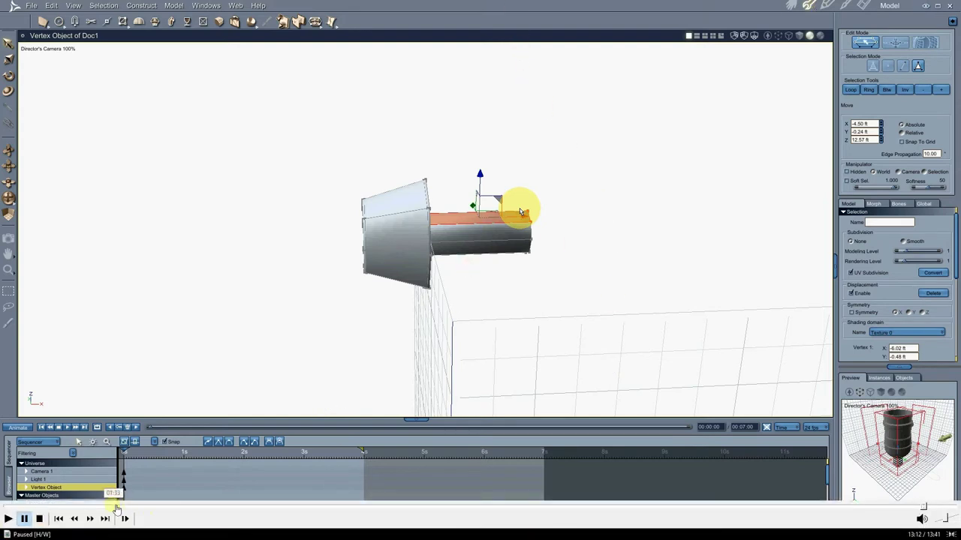
left_click(40, 518)
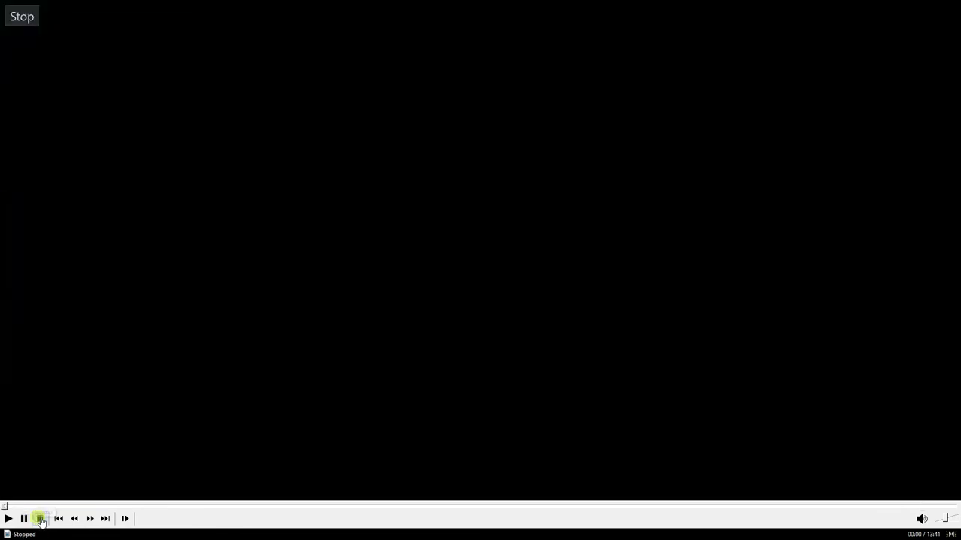